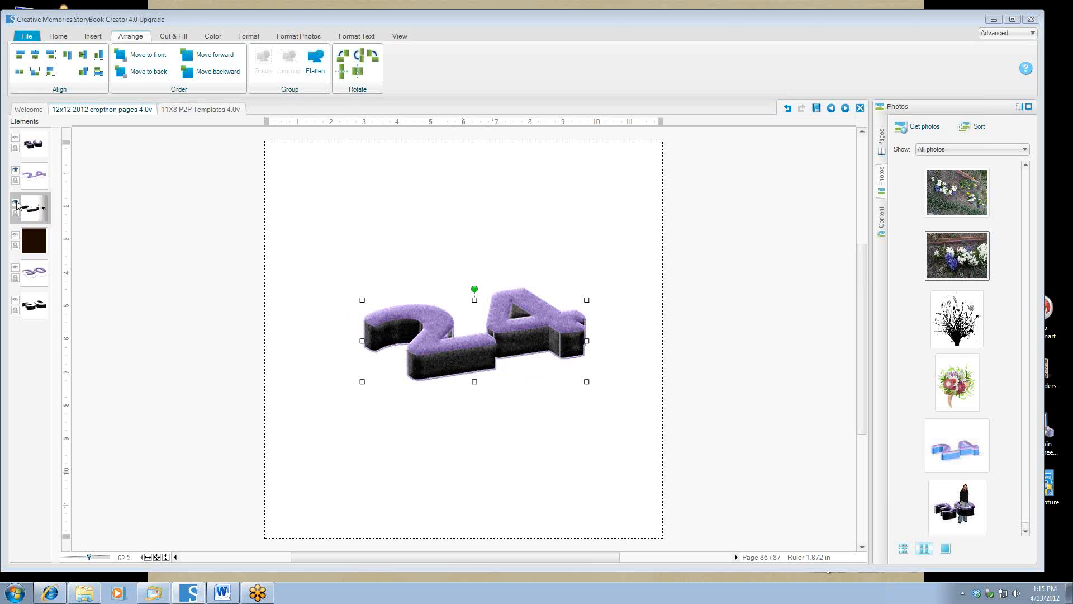
Hide the dark extrusion and purple 24 layers, then bring the blank Word document forward.
click(16, 203)
click(15, 171)
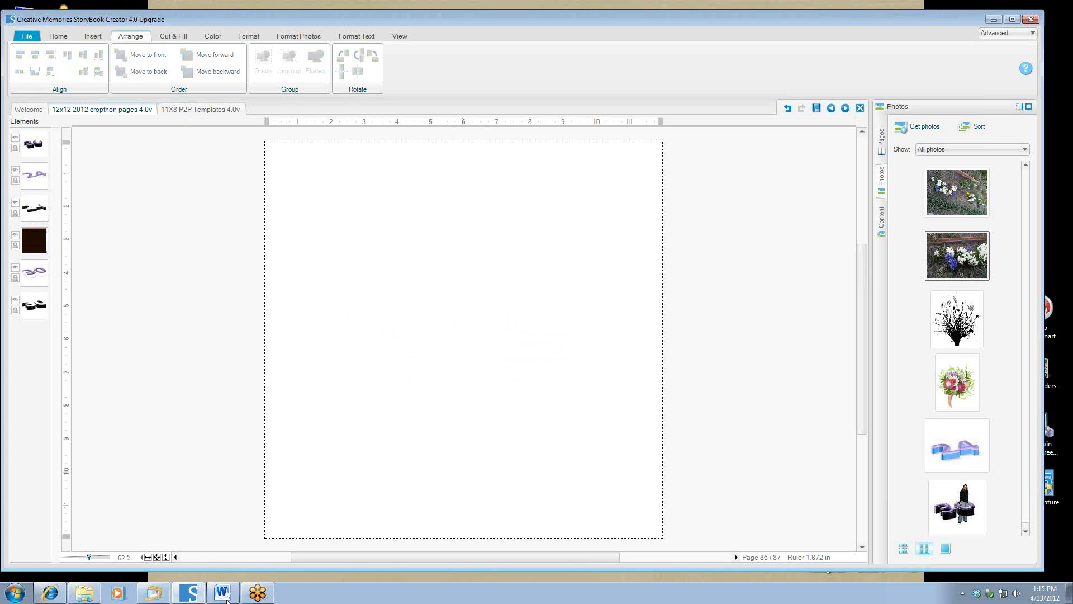
click(222, 593)
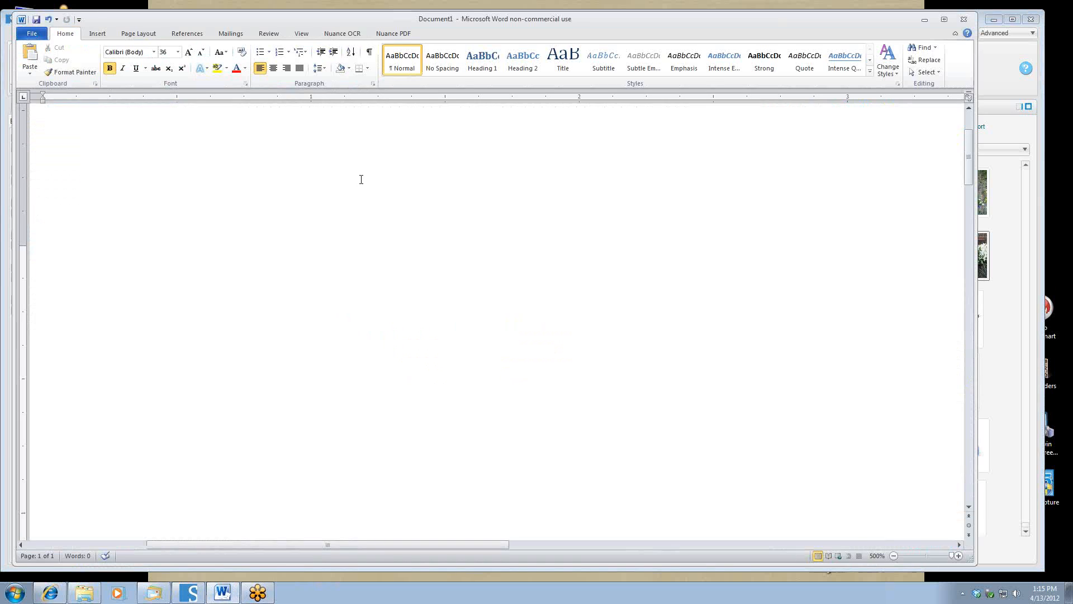
Insert a light-purple style WordArt in Word reading '30'.
click(96, 35)
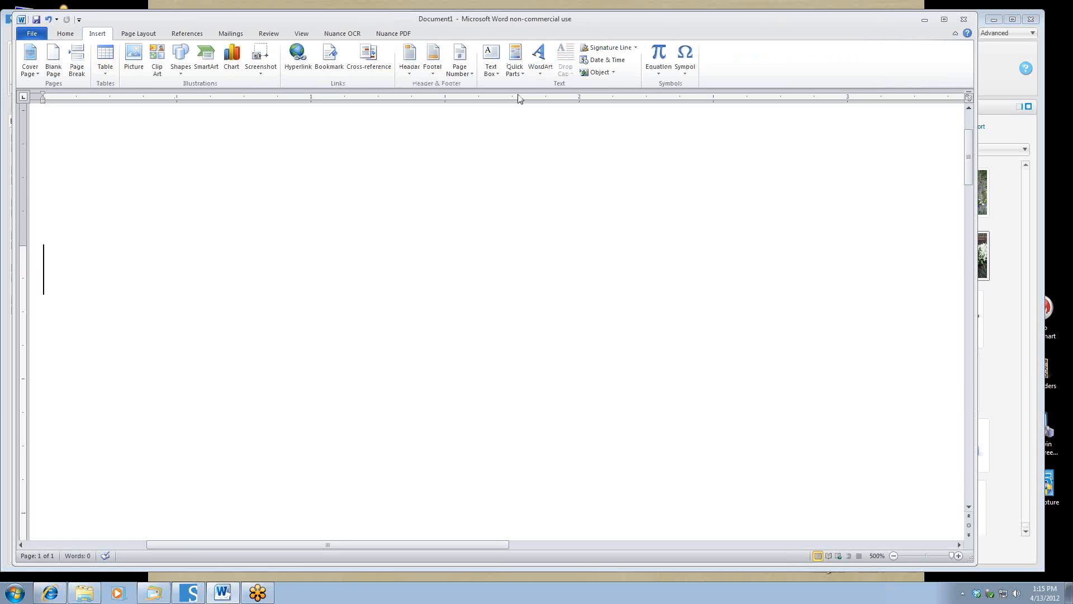
click(540, 73)
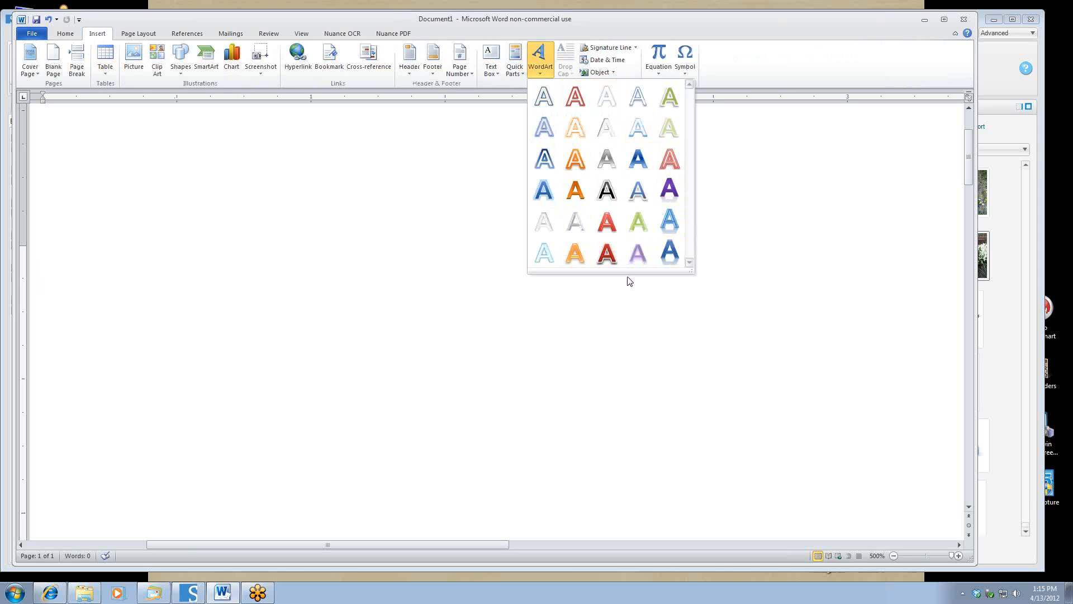
click(639, 258)
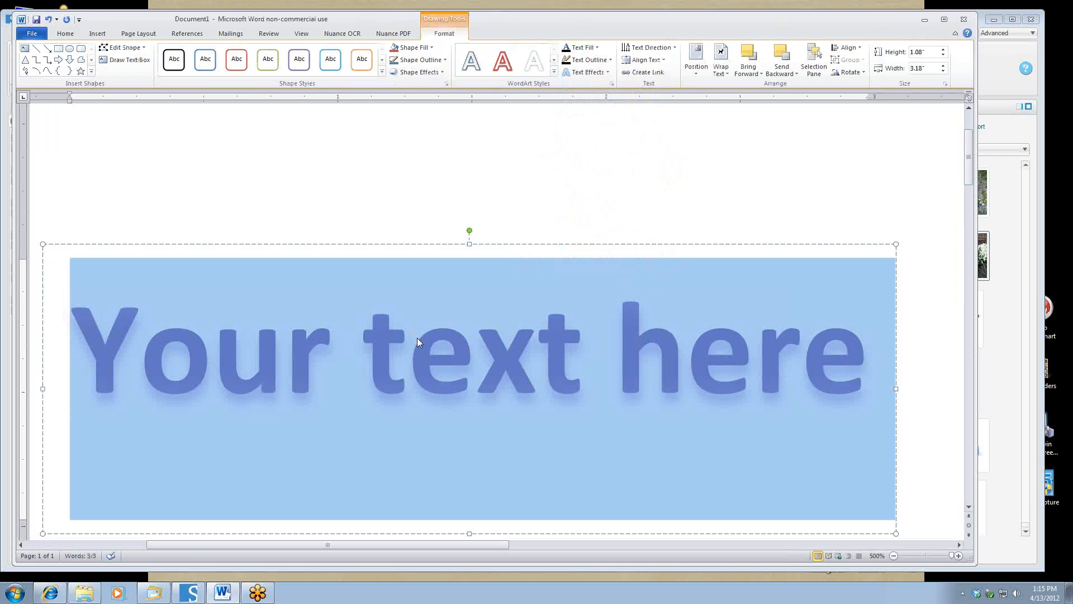
text(30)
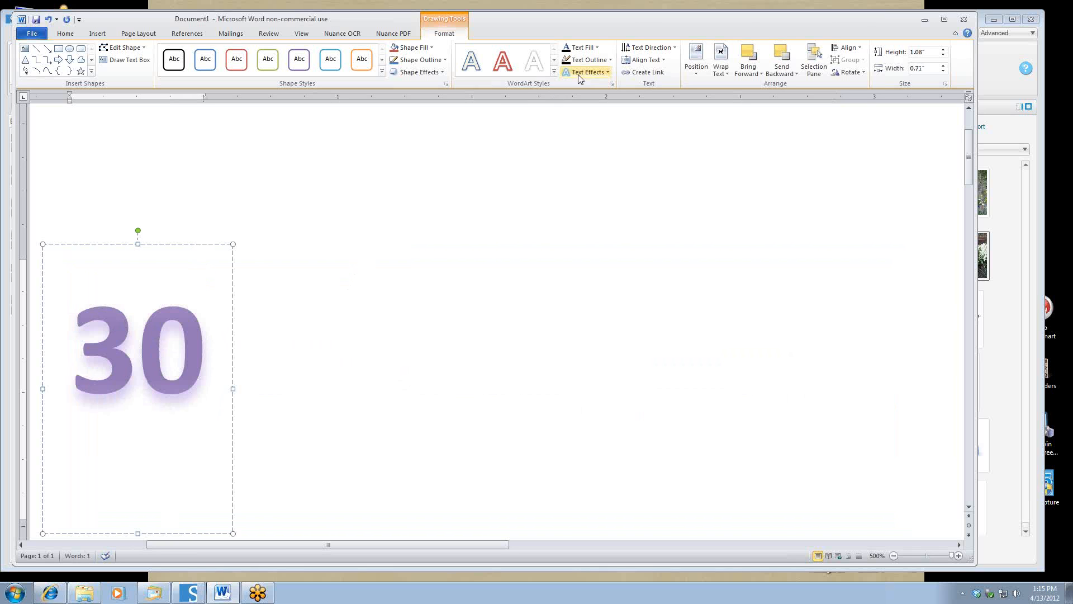
Apply a Parallel 3-D rotation preset to the '30' WordArt.
click(607, 72)
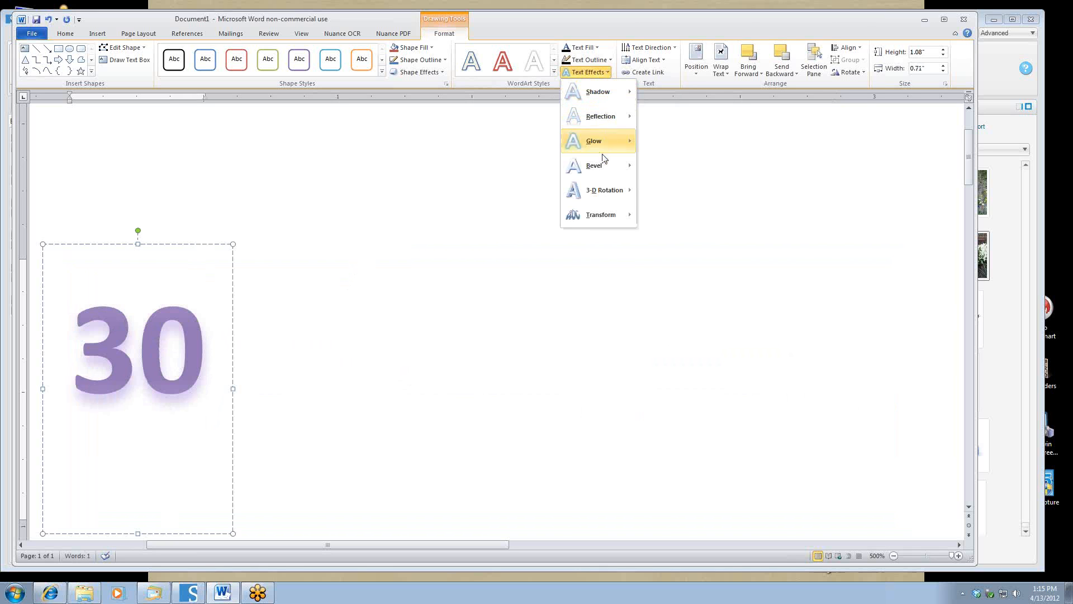
mouse_move(601, 192)
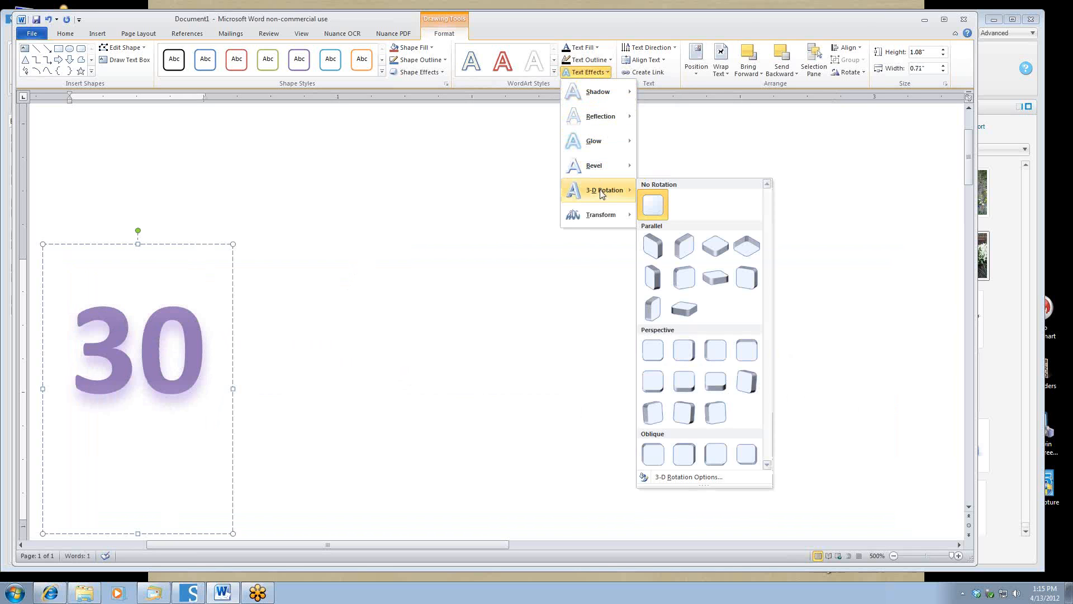
click(719, 282)
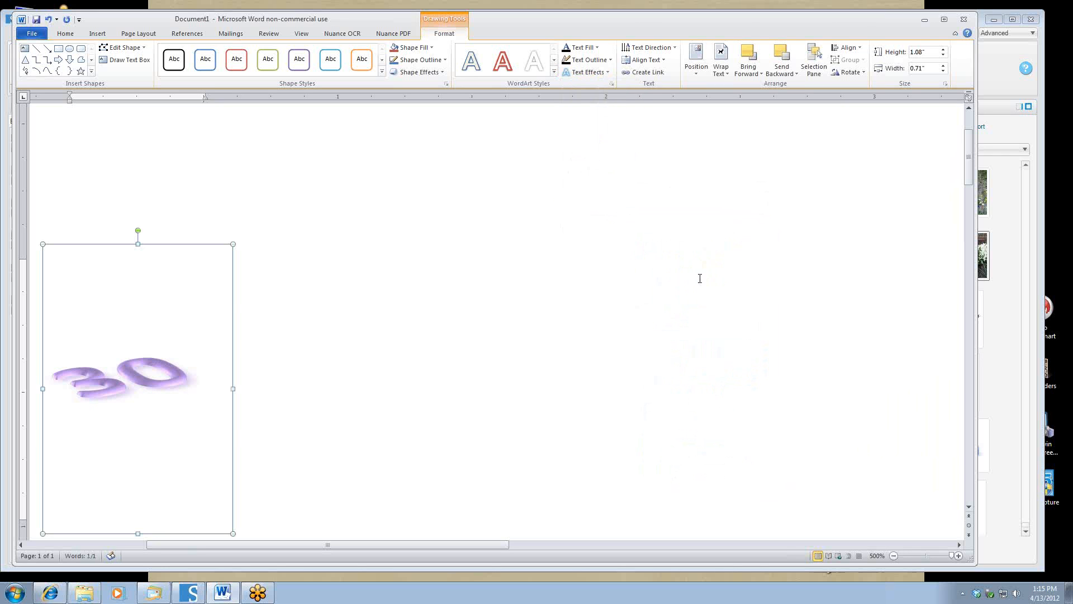
Give the '30' a black 3-D depth extrusion of 4.5 pt.
click(609, 75)
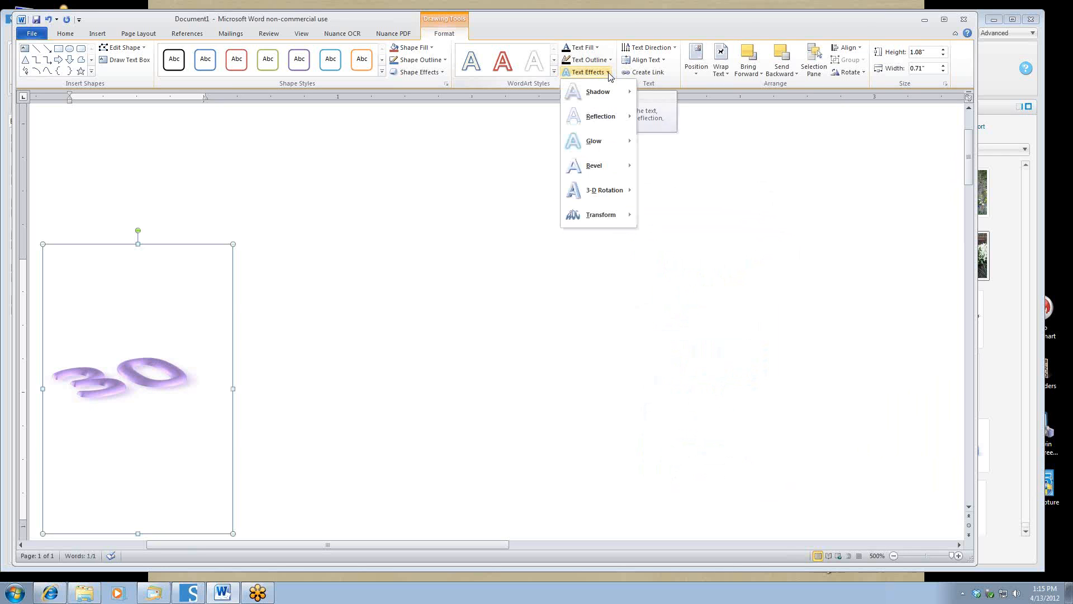
mouse_move(608, 196)
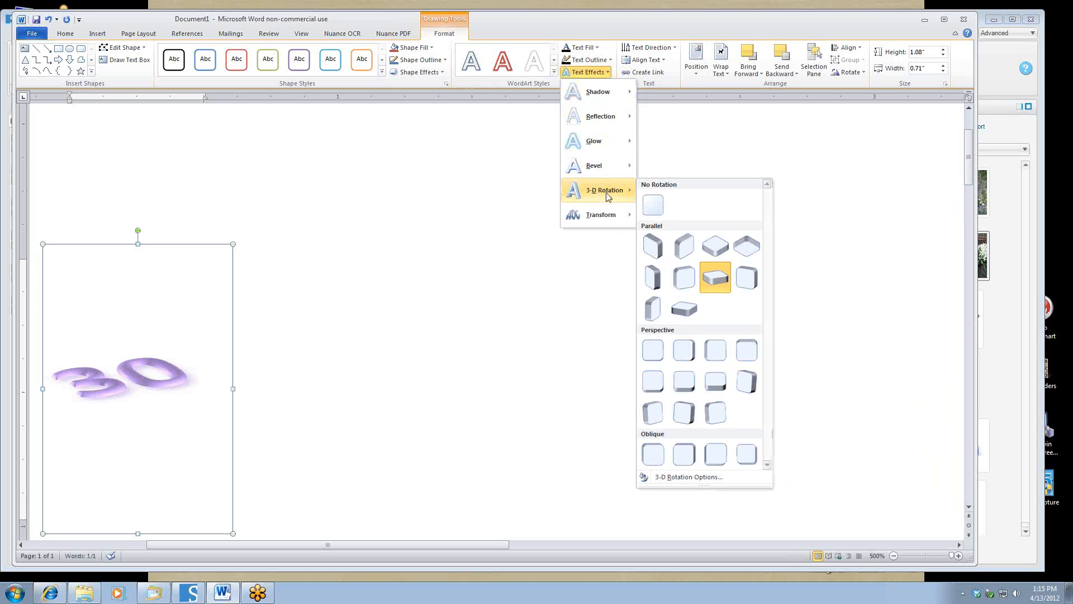
click(686, 480)
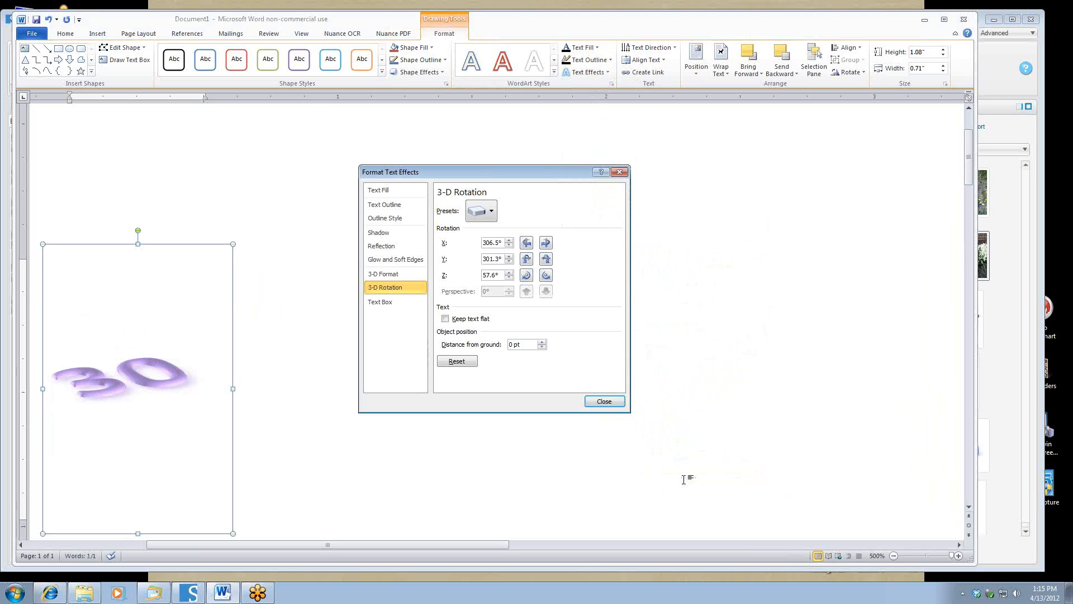
click(383, 275)
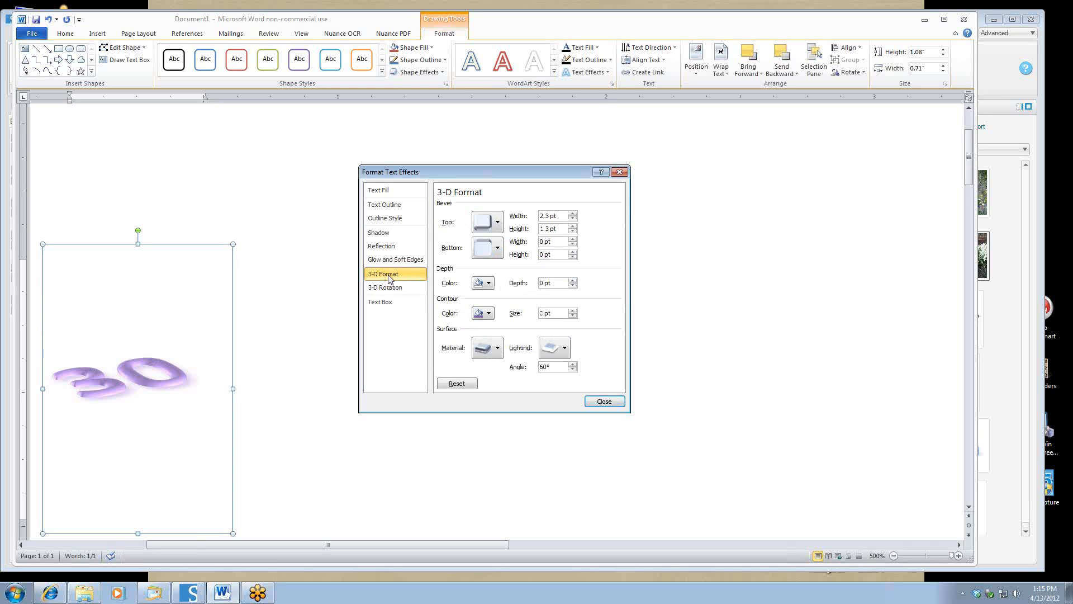
click(489, 283)
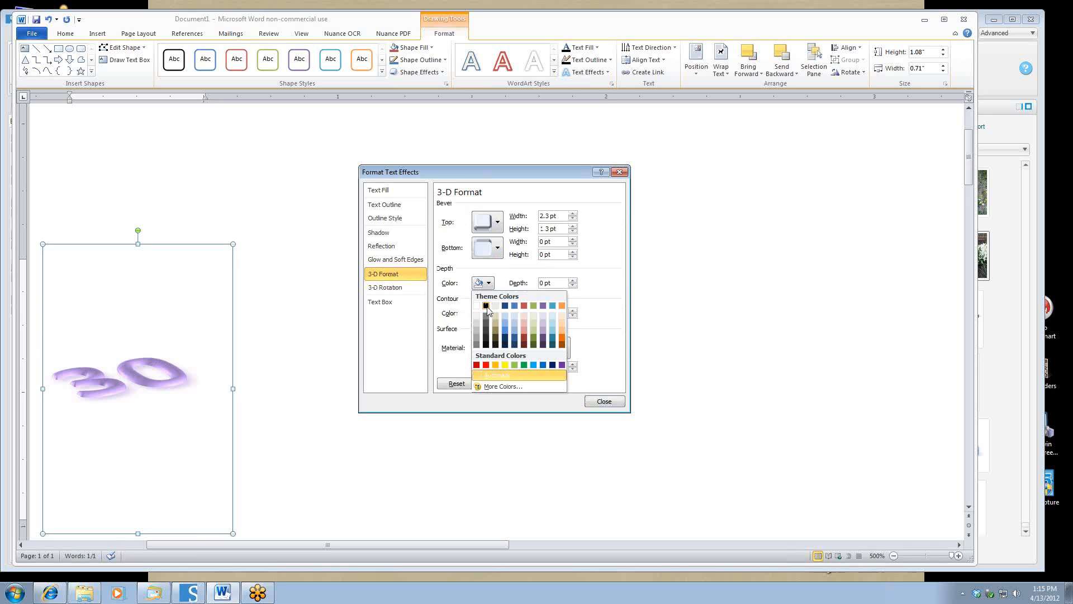
click(486, 306)
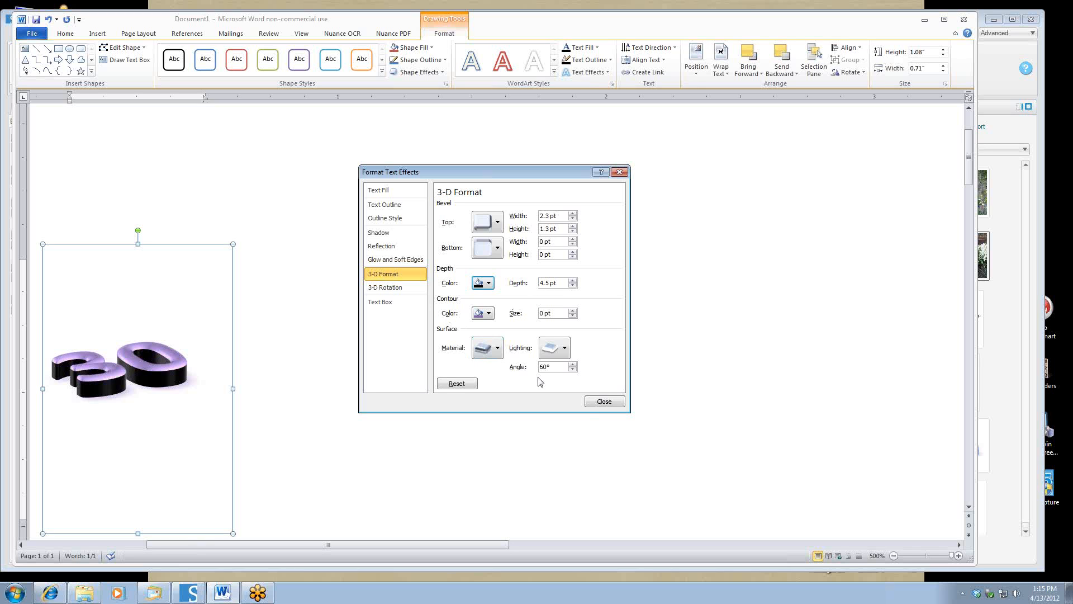
click(603, 402)
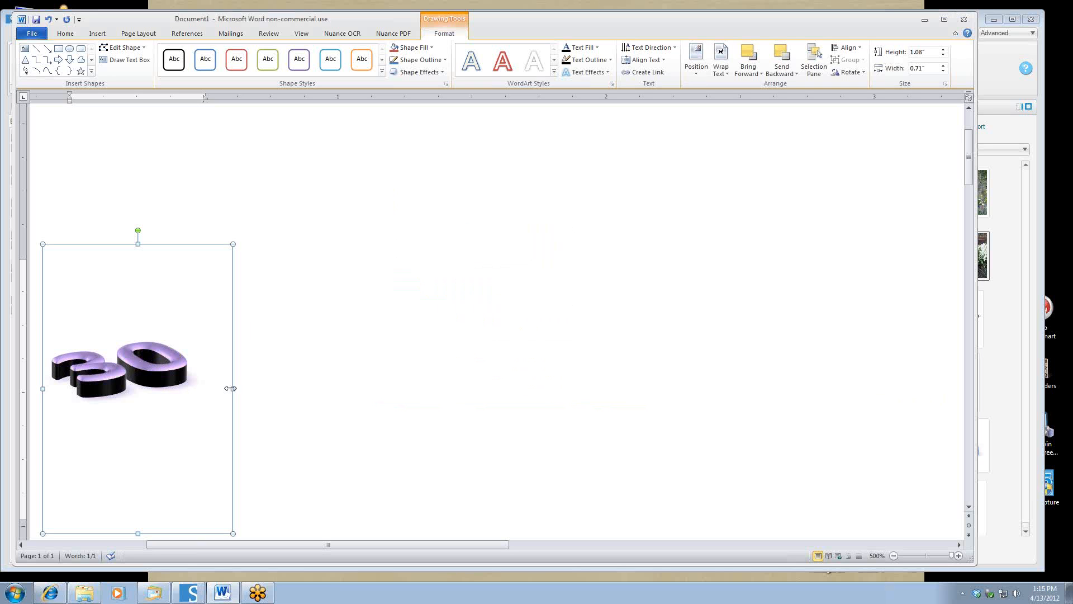
Copy the 3-D '30' WordArt and paste it onto the StoryBook page.
right_click(231, 389)
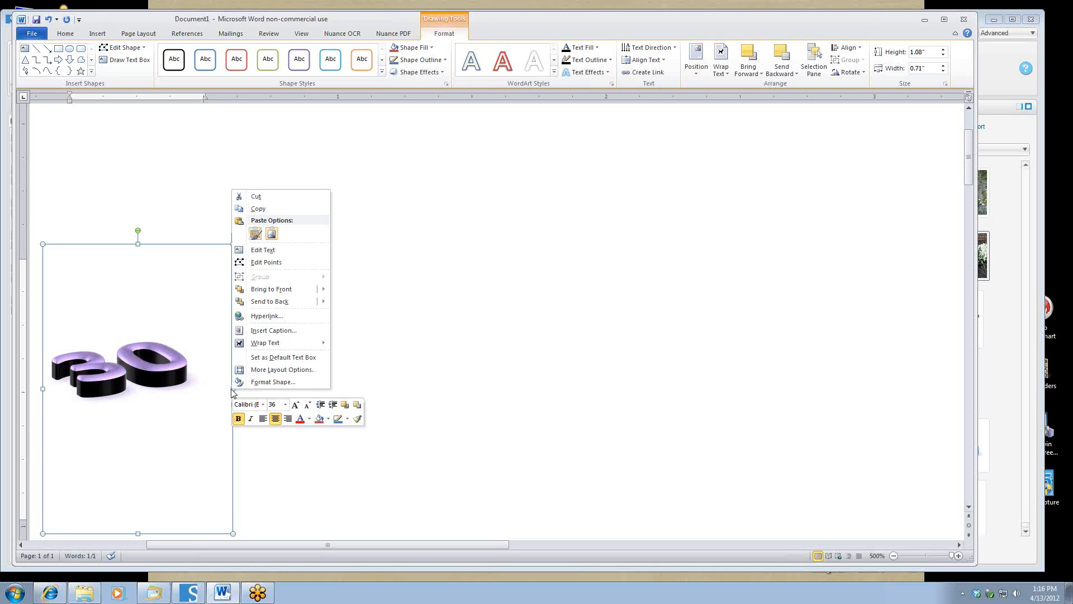
click(260, 209)
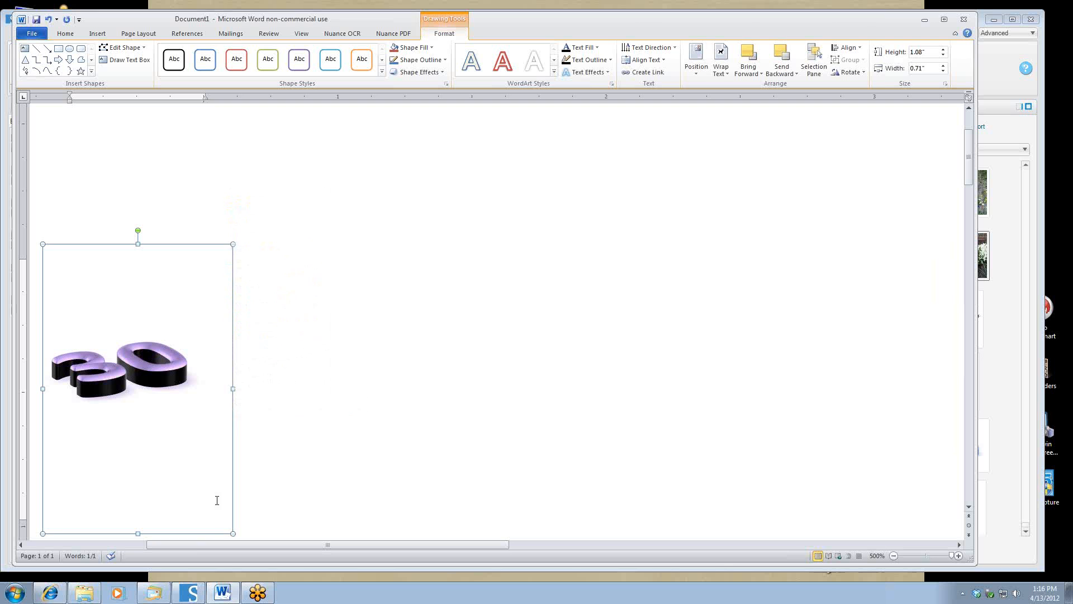
click(189, 593)
right_click(327, 296)
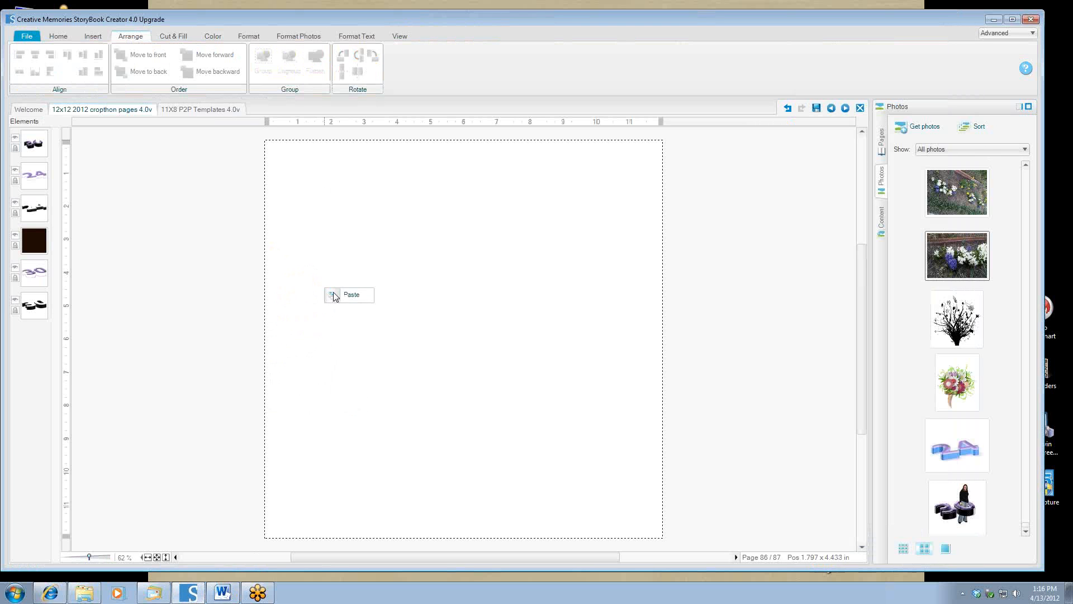
click(355, 299)
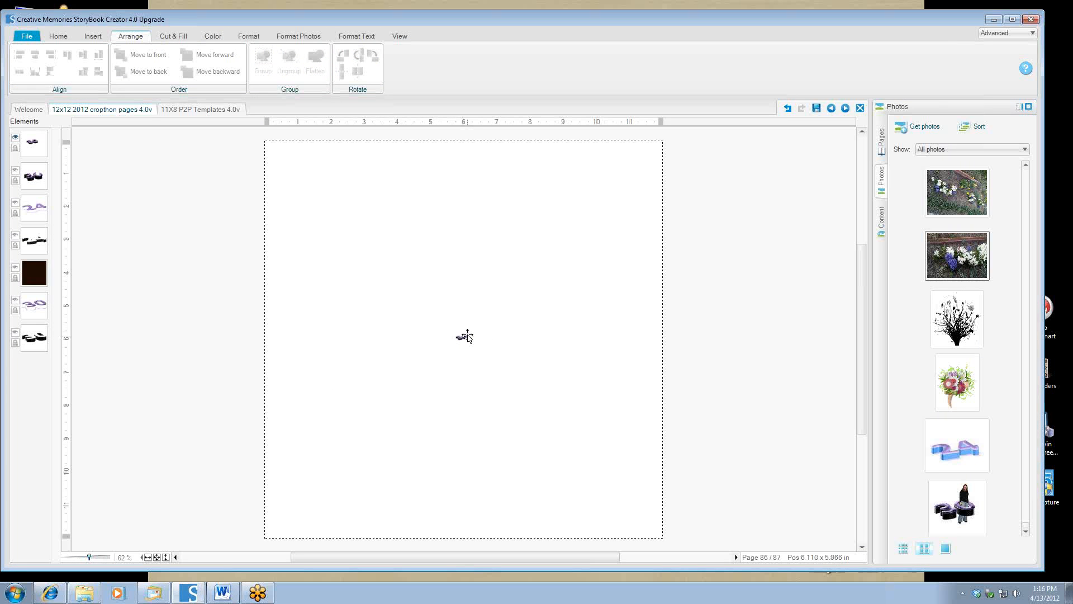
Undo the paste in StoryBook and return to the Word document.
click(788, 108)
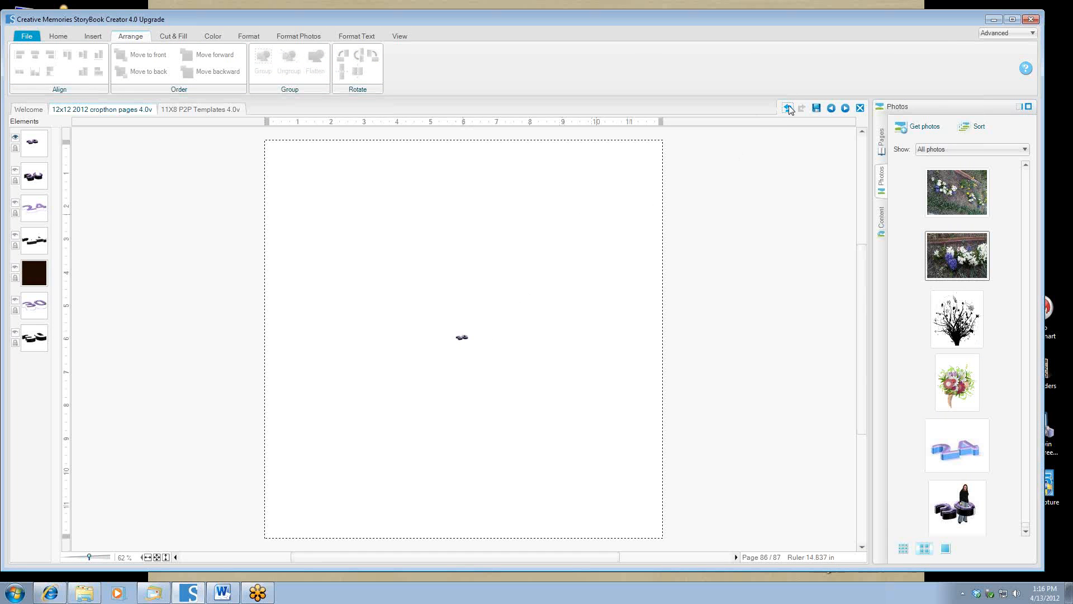
click(788, 108)
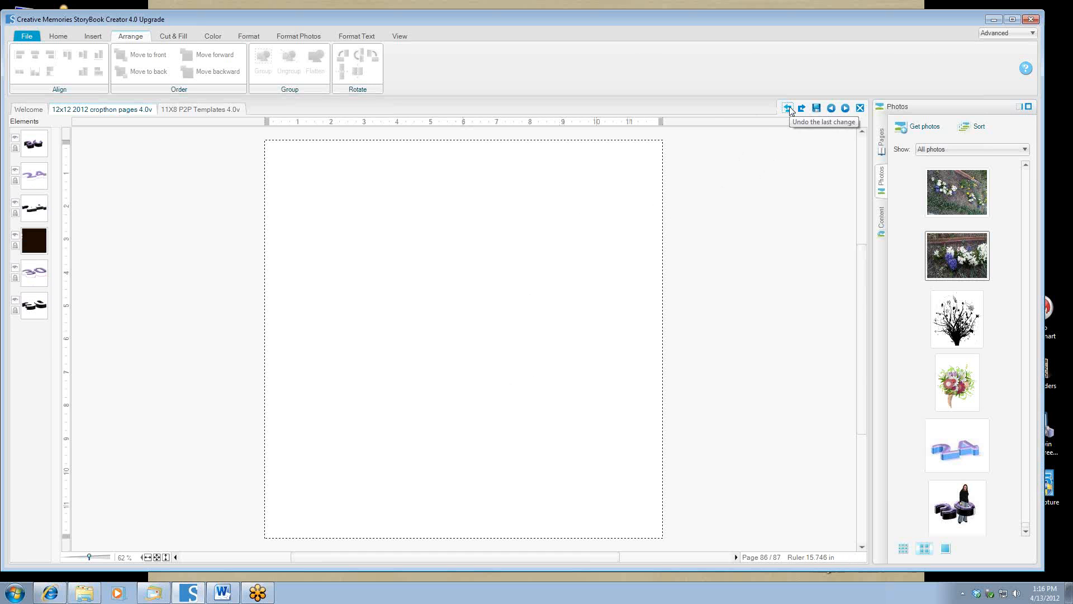
click(222, 592)
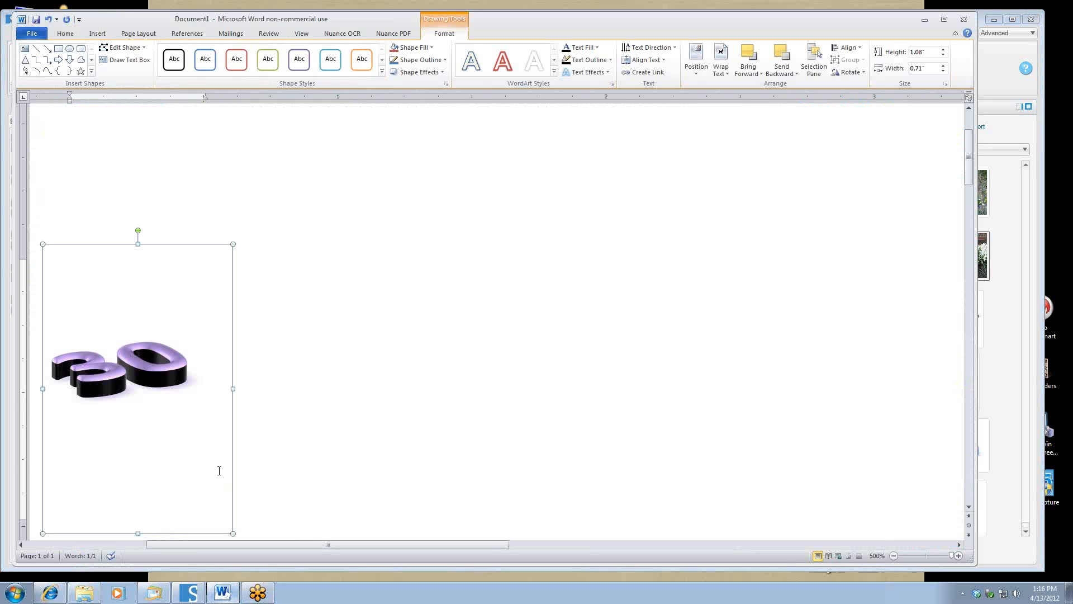
Deselect the WordArt and launch Snipping Tool from All Programs > Accessories.
click(327, 311)
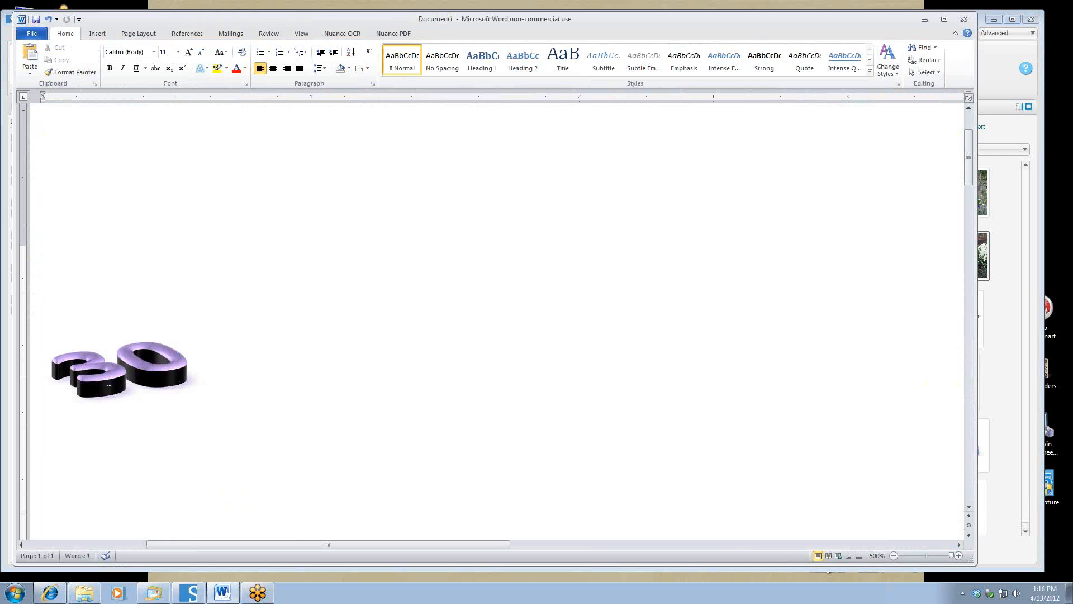
click(15, 593)
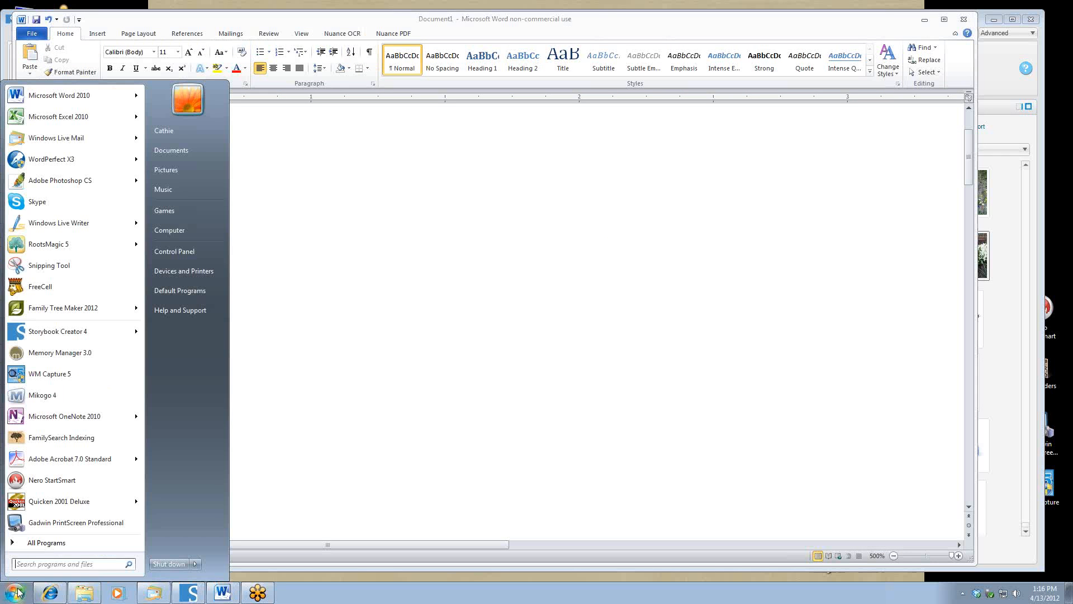
click(17, 565)
click(34, 543)
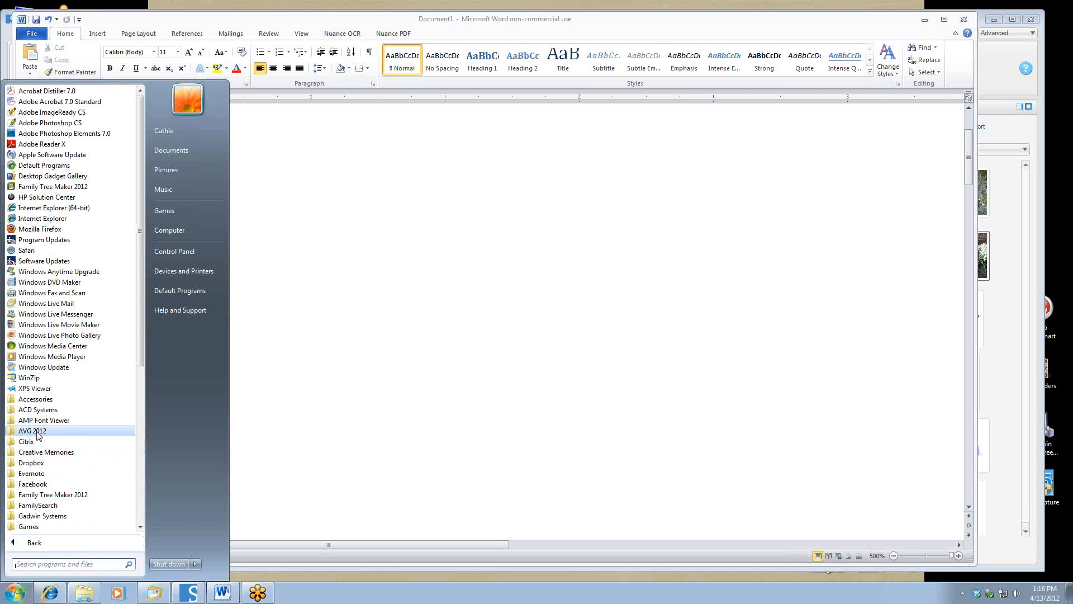
click(36, 400)
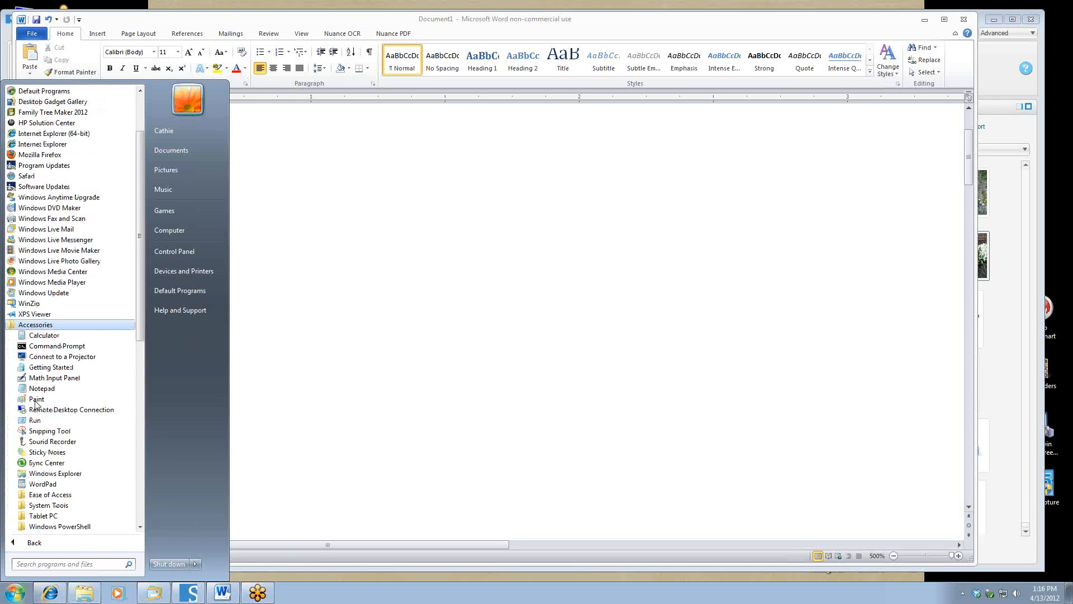
click(49, 431)
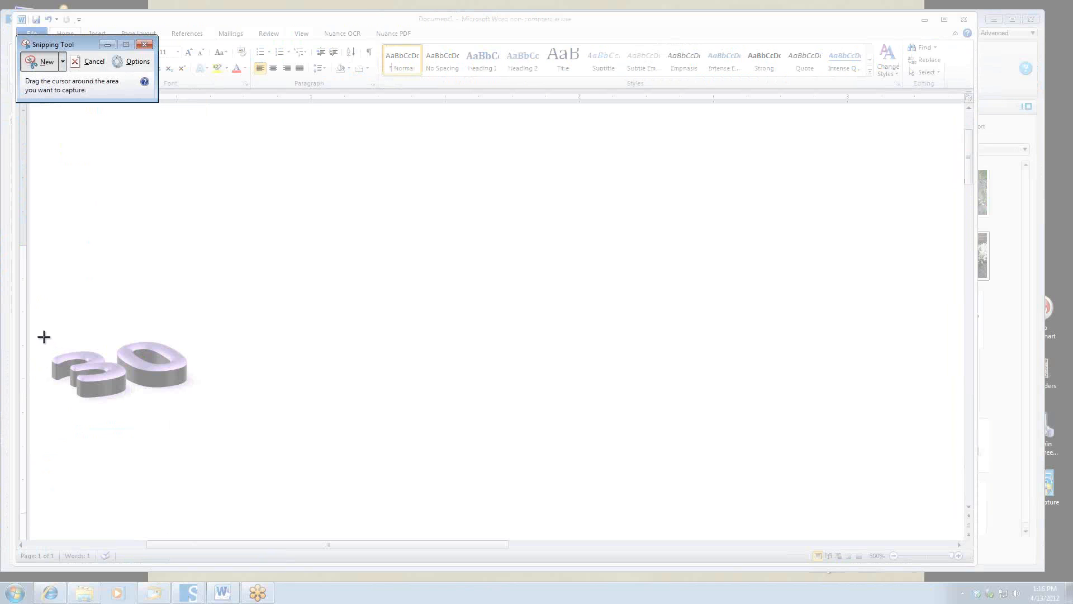
Snip the 3-D '30', copy the snip, and close Snipping Tool without saving.
drag(44, 337, 198, 407)
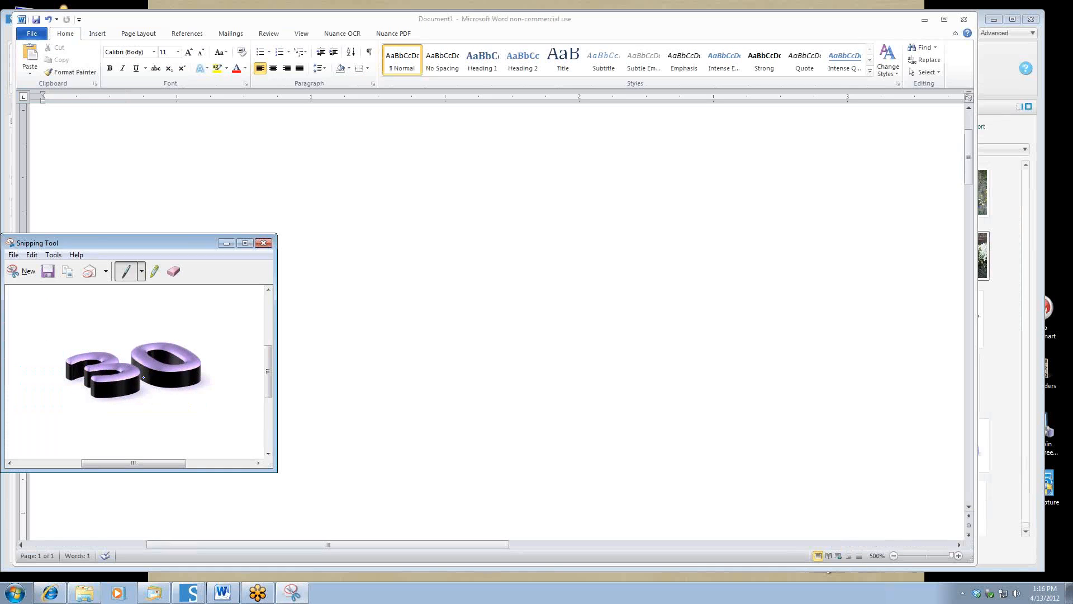
right_click(109, 365)
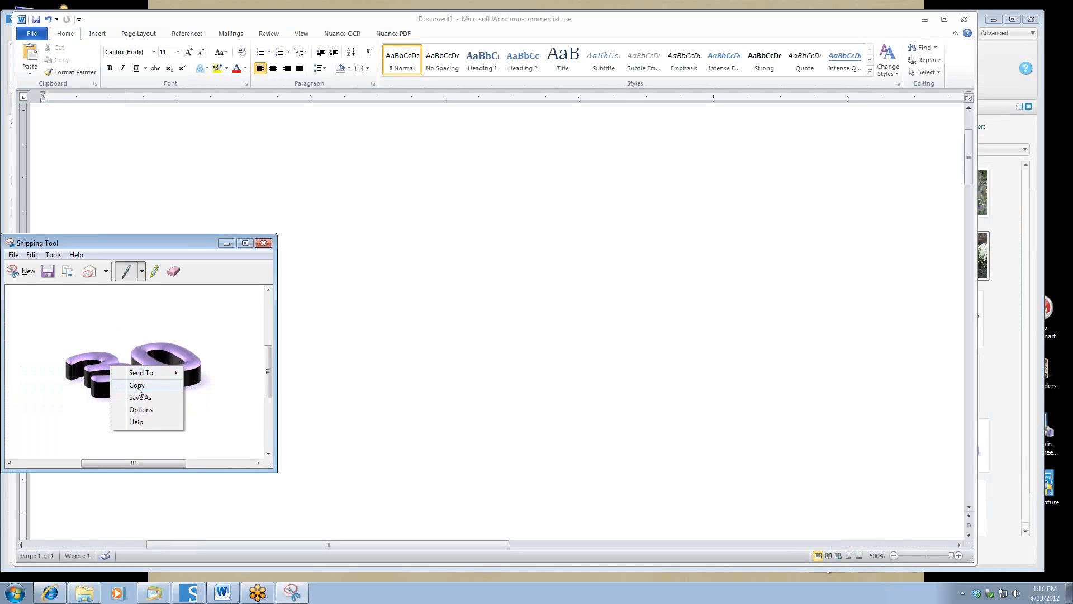
click(137, 385)
click(264, 243)
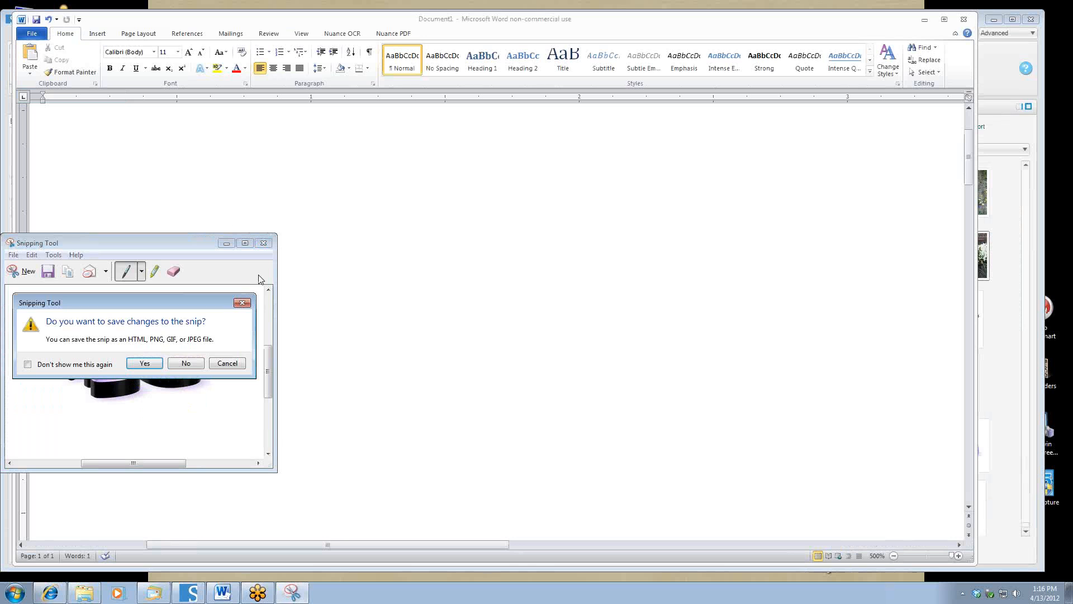
click(185, 362)
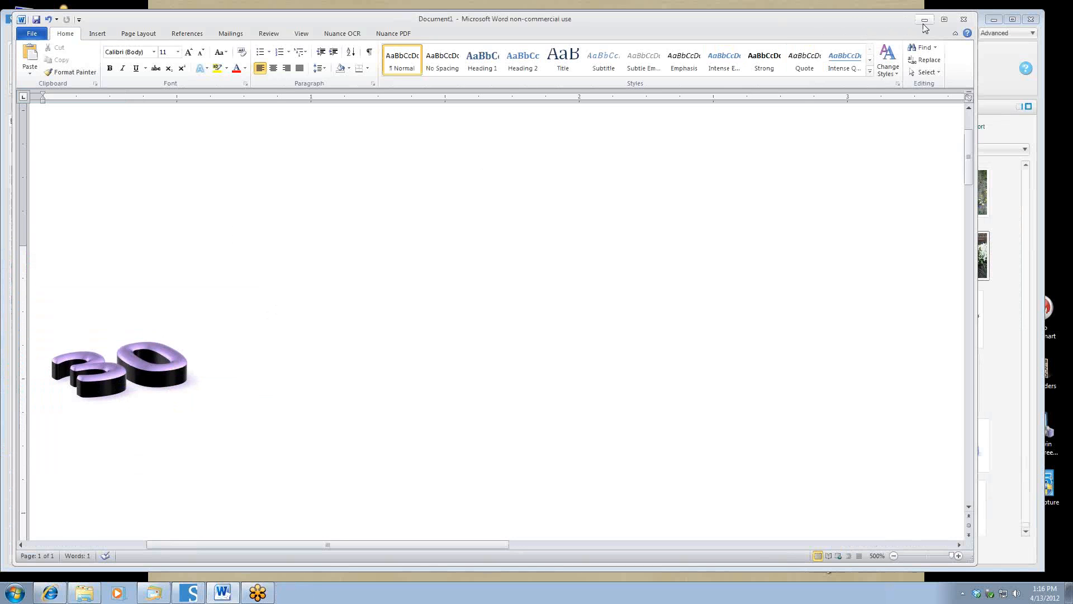
Paste the snipped '30' onto the StoryBook page, enlarge it, and move it to the centre.
click(924, 23)
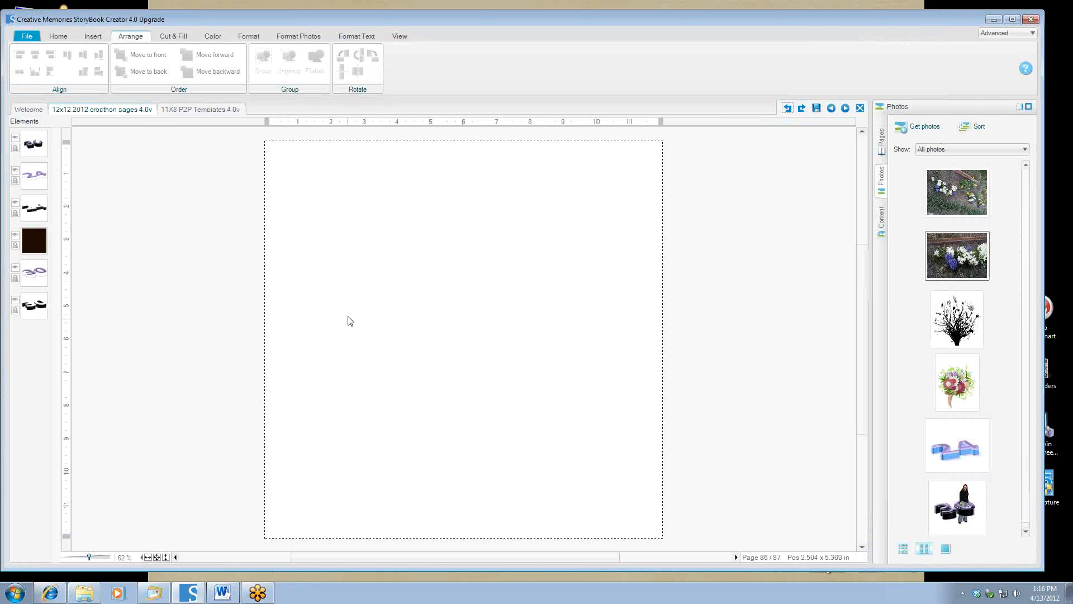
right_click(392, 318)
click(416, 323)
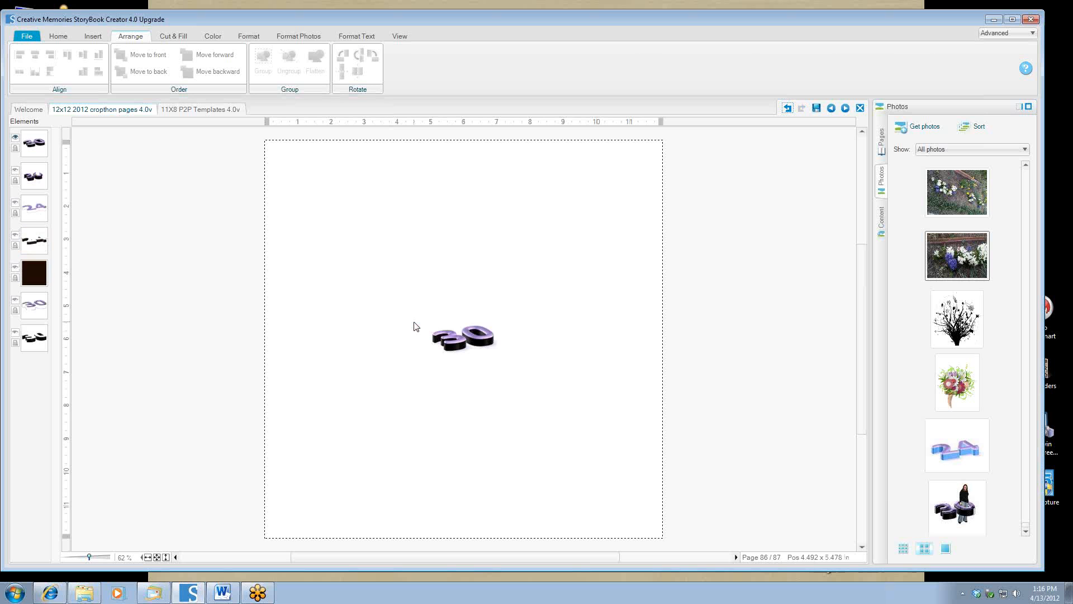
click(451, 338)
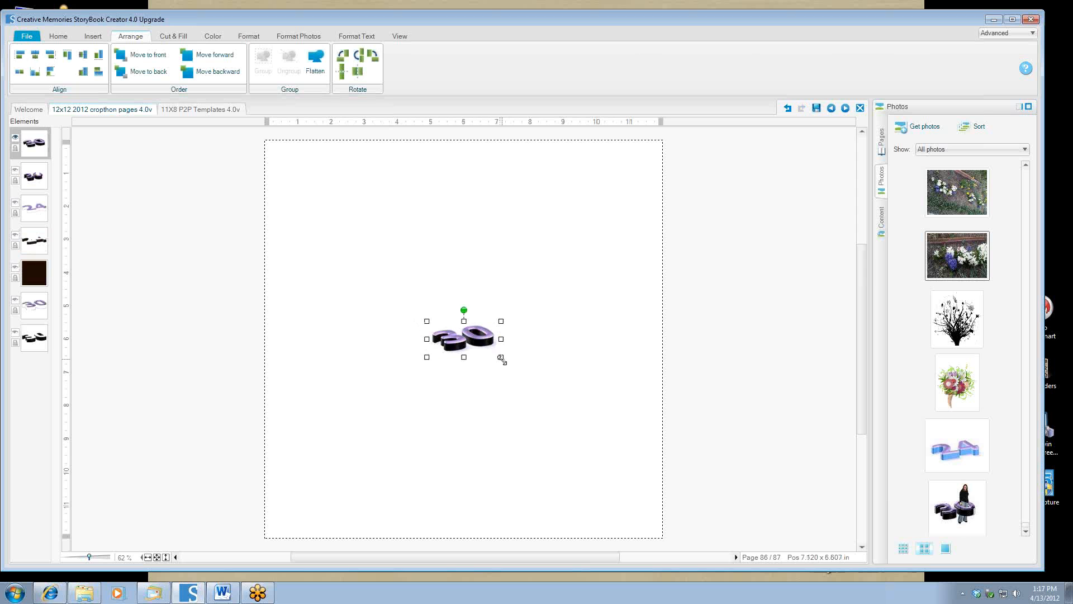
drag(502, 360, 657, 501)
click(597, 432)
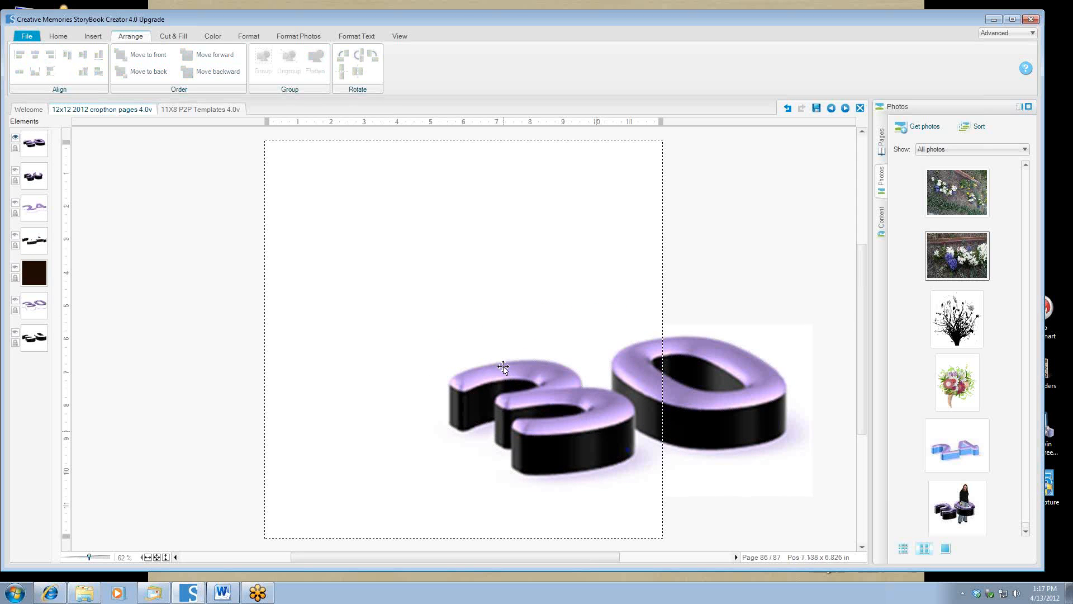
drag(503, 367, 355, 284)
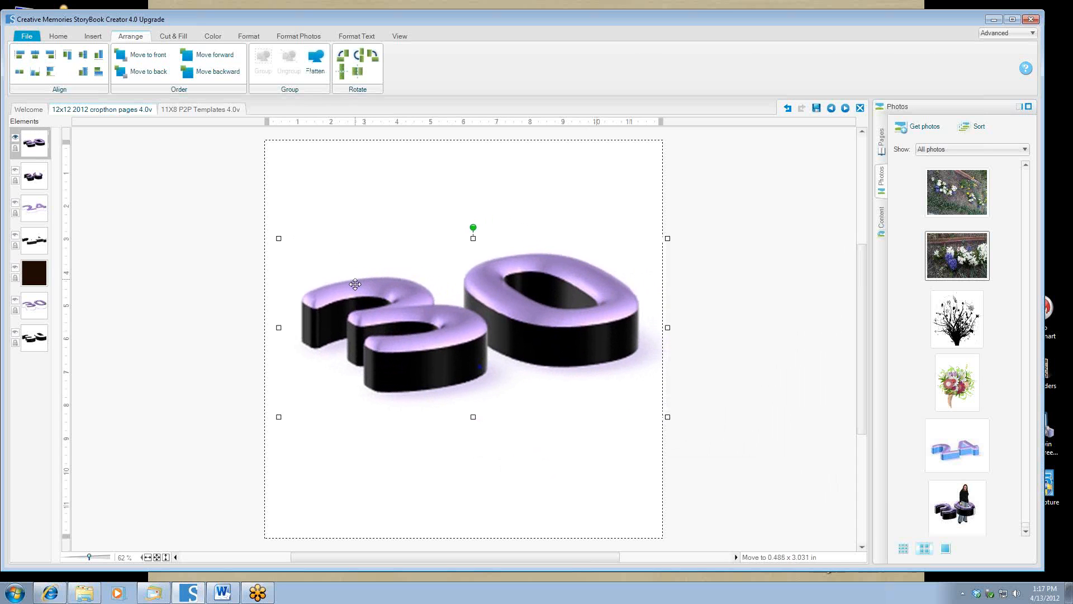
Show the dark brown background and stretch it to cover the whole page.
click(14, 269)
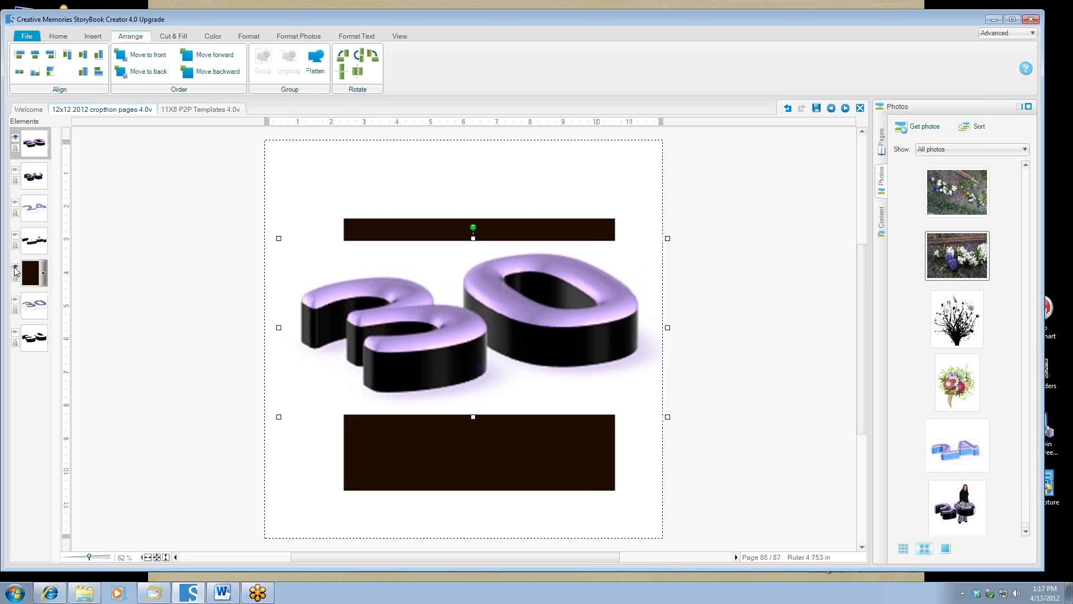
click(382, 230)
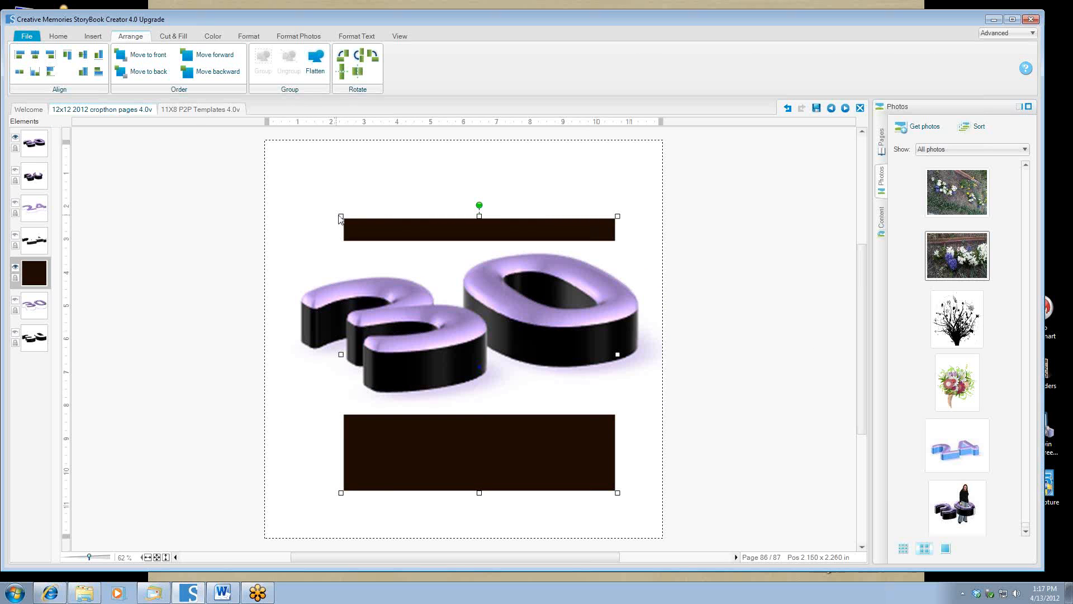
drag(339, 215, 267, 142)
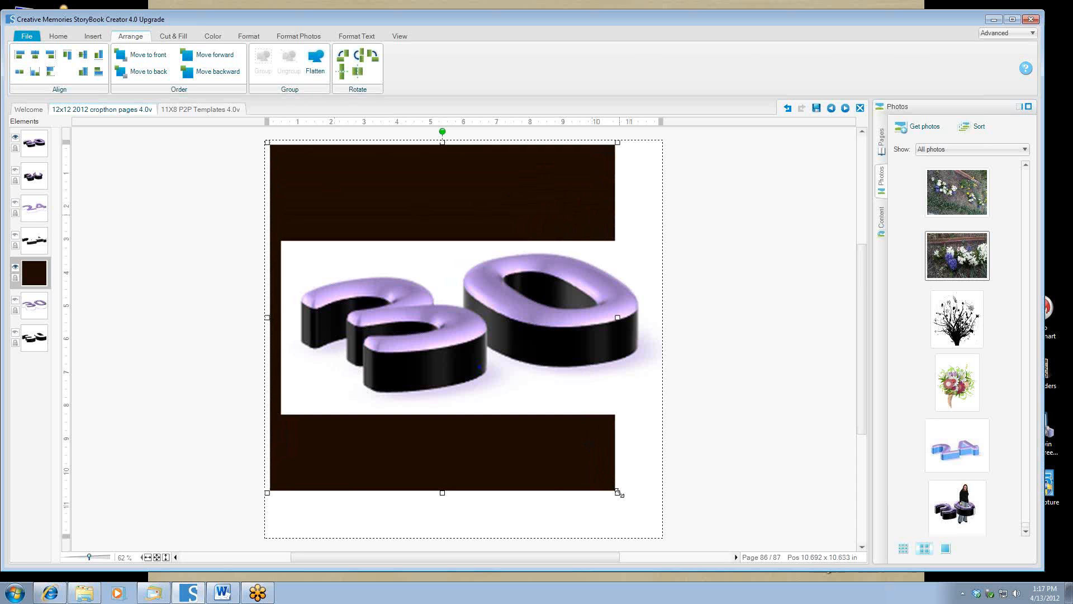
drag(645, 502, 678, 522)
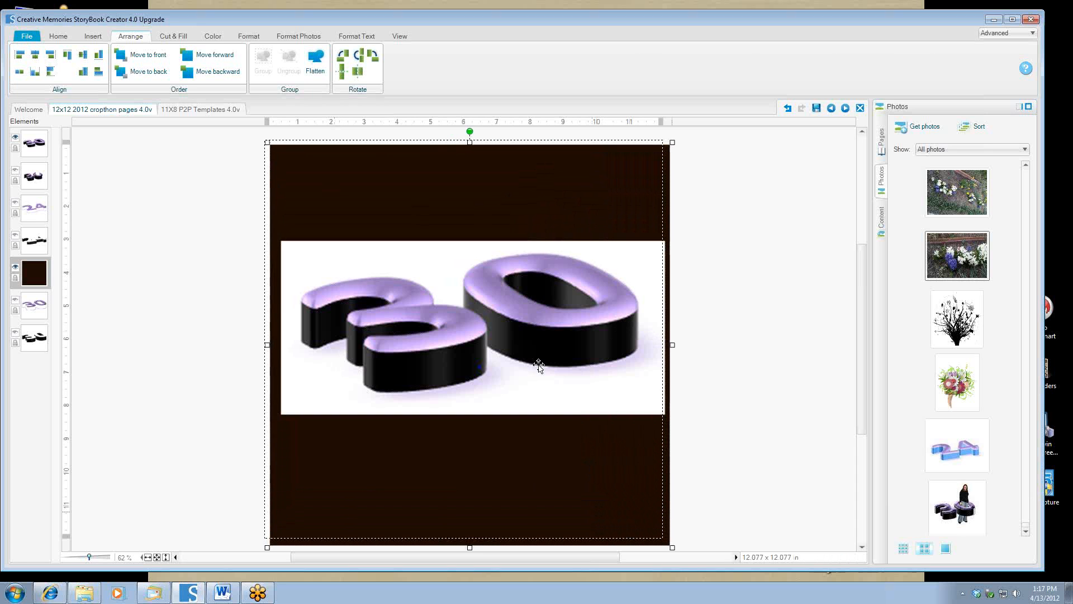
Flatten the '30' image and open the Cut & Fill magic wand.
right_click(441, 280)
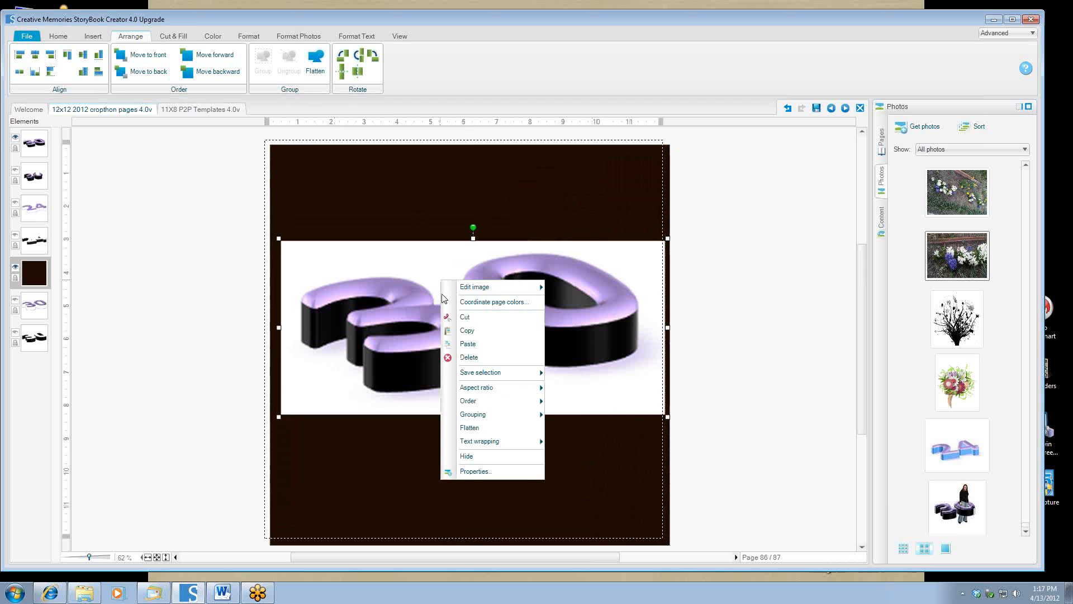
click(469, 428)
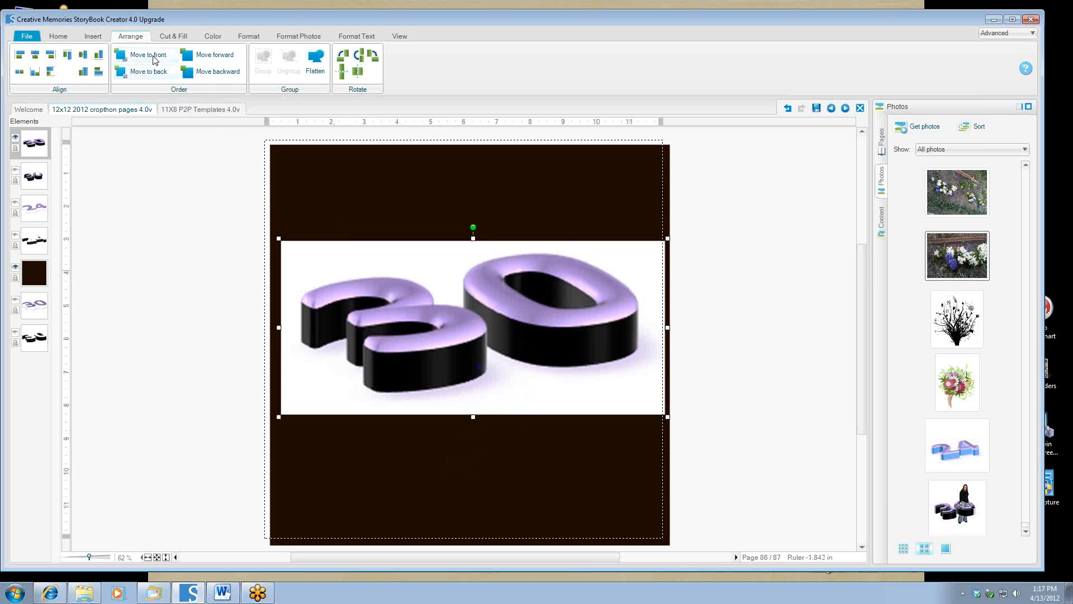
click(173, 37)
click(118, 60)
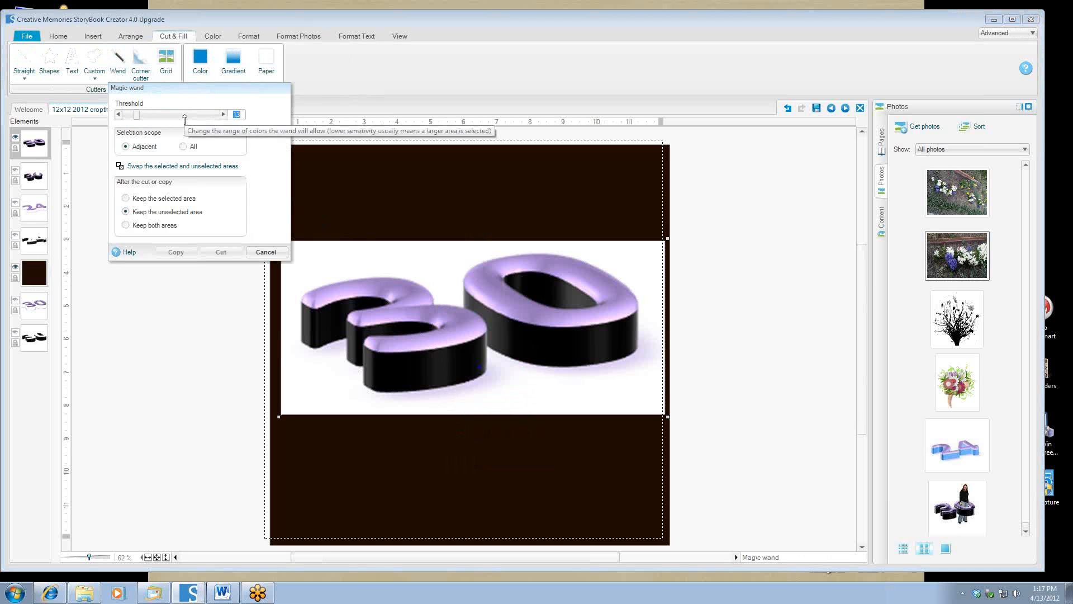
Cut the white background from the '30' at wand threshold 64, then undo the cut.
click(185, 115)
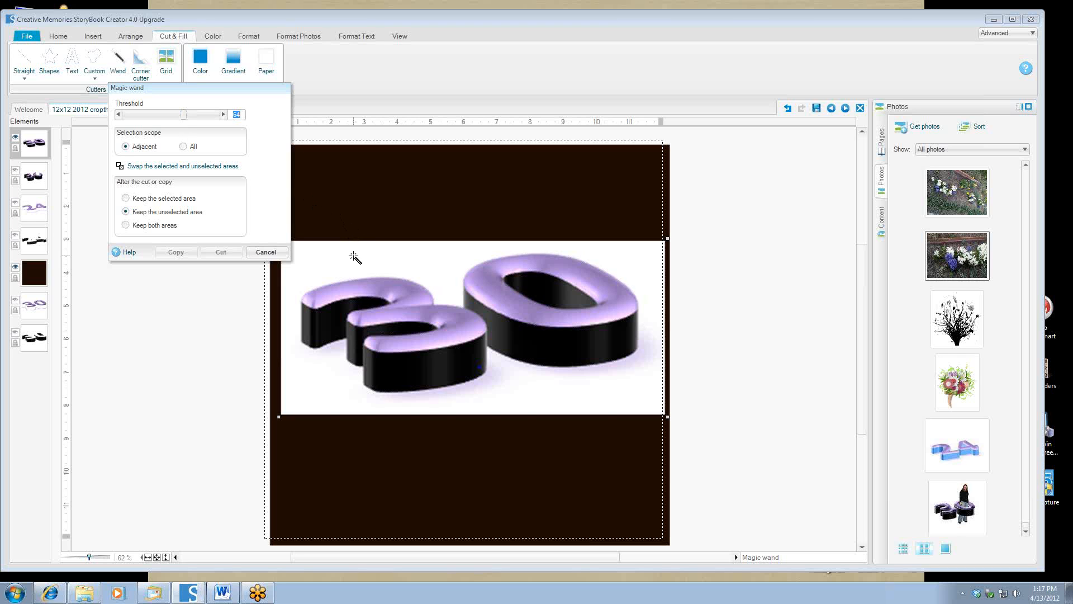
click(354, 256)
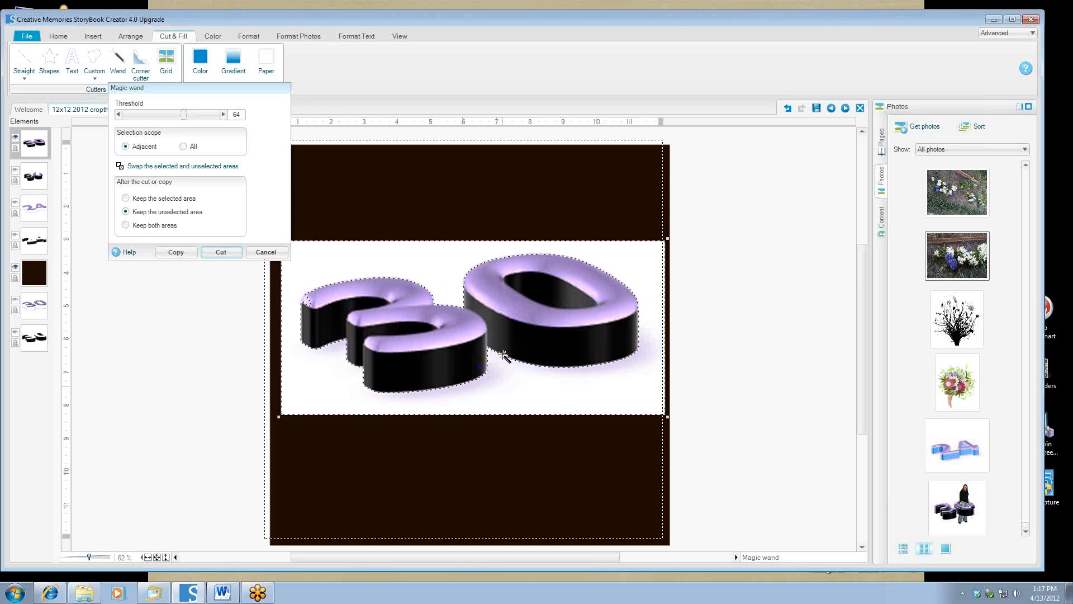
click(220, 252)
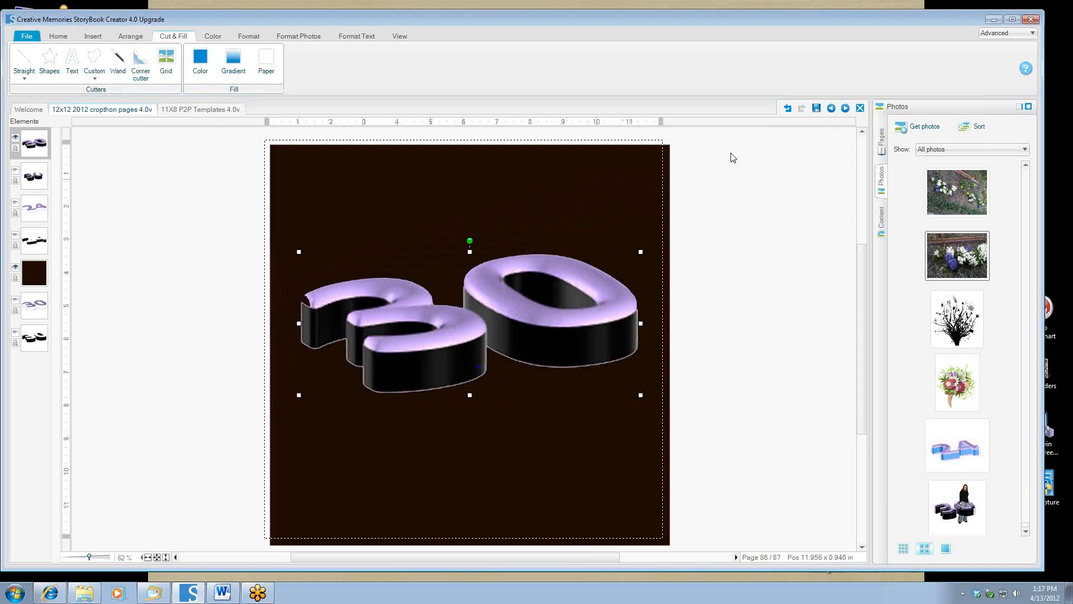
click(787, 109)
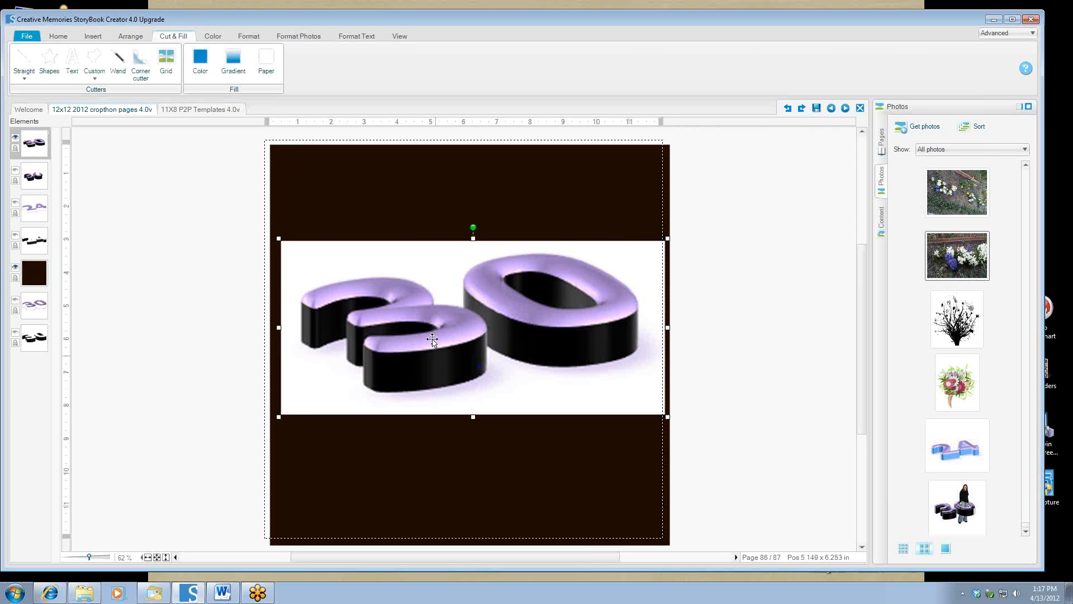
Try a magic wand selection of the white background at threshold 36, then cancel it.
click(117, 61)
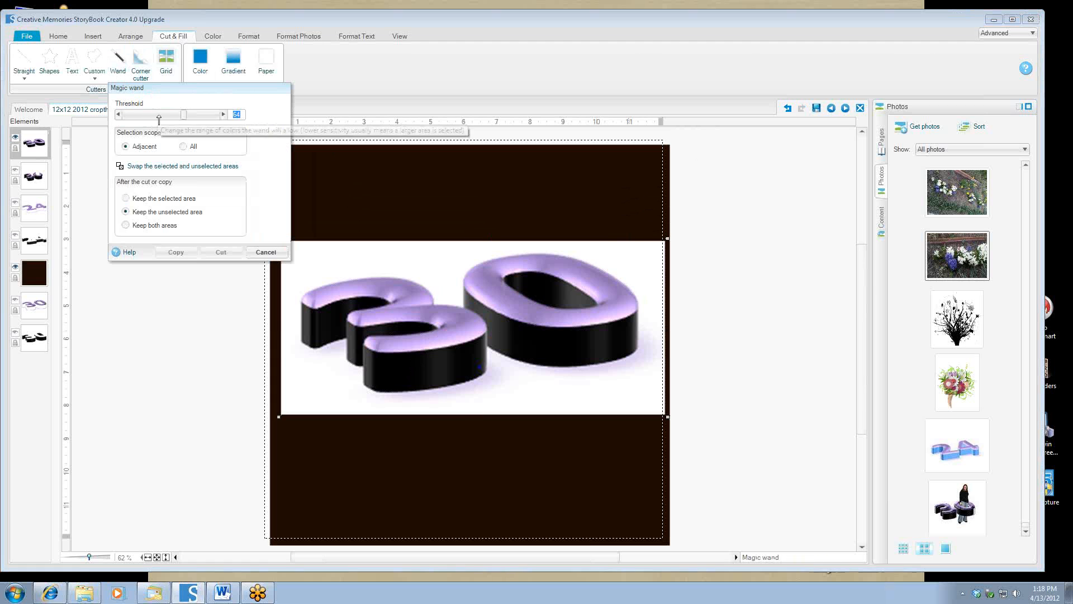
click(159, 116)
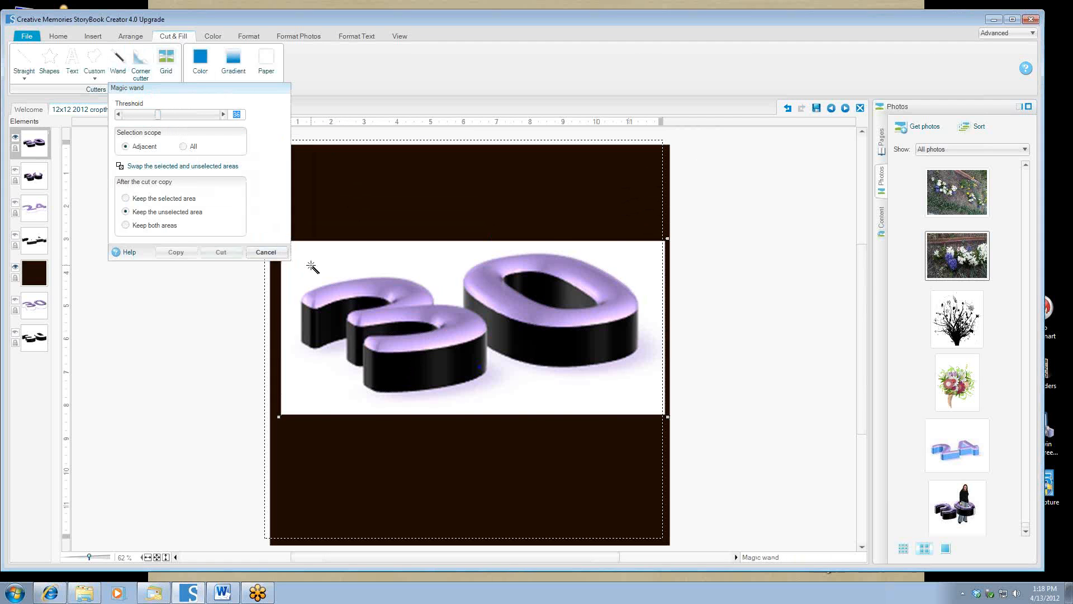
click(312, 267)
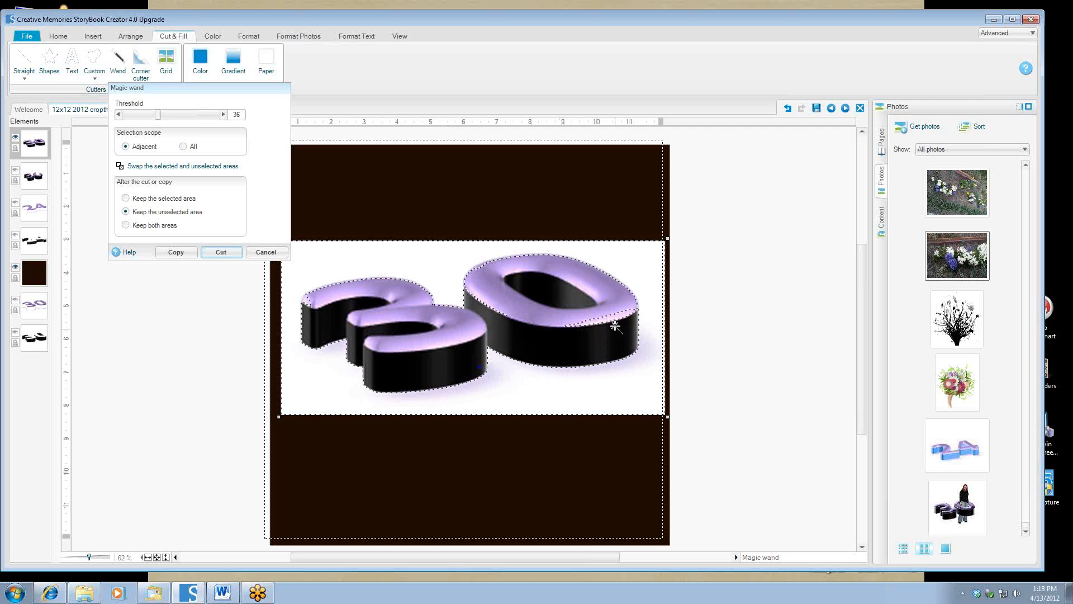
click(260, 252)
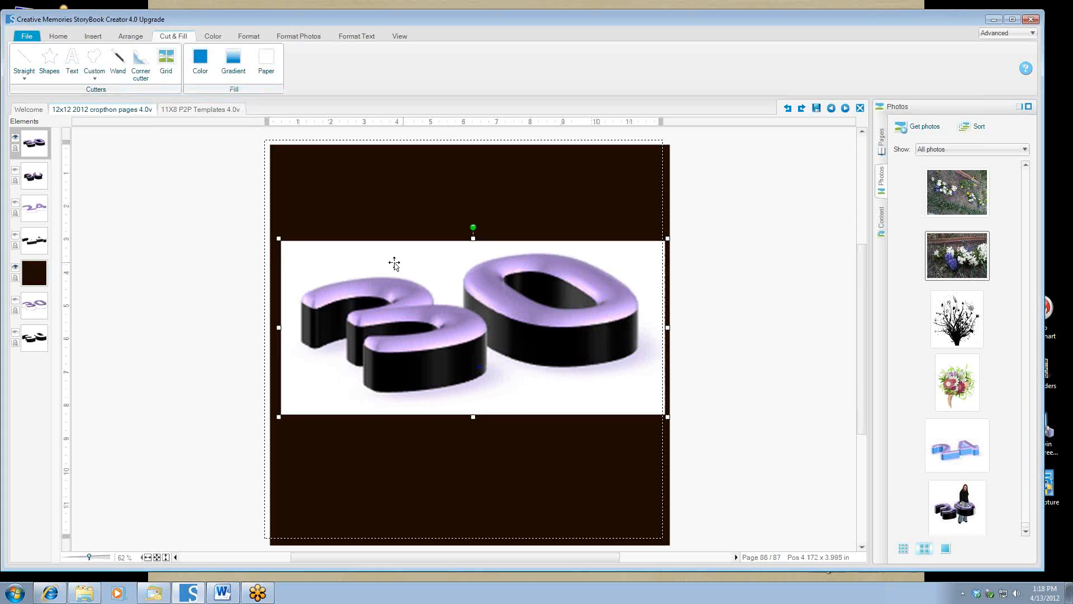
At wand threshold 16, select the white background plus shadows and cut it away.
click(117, 61)
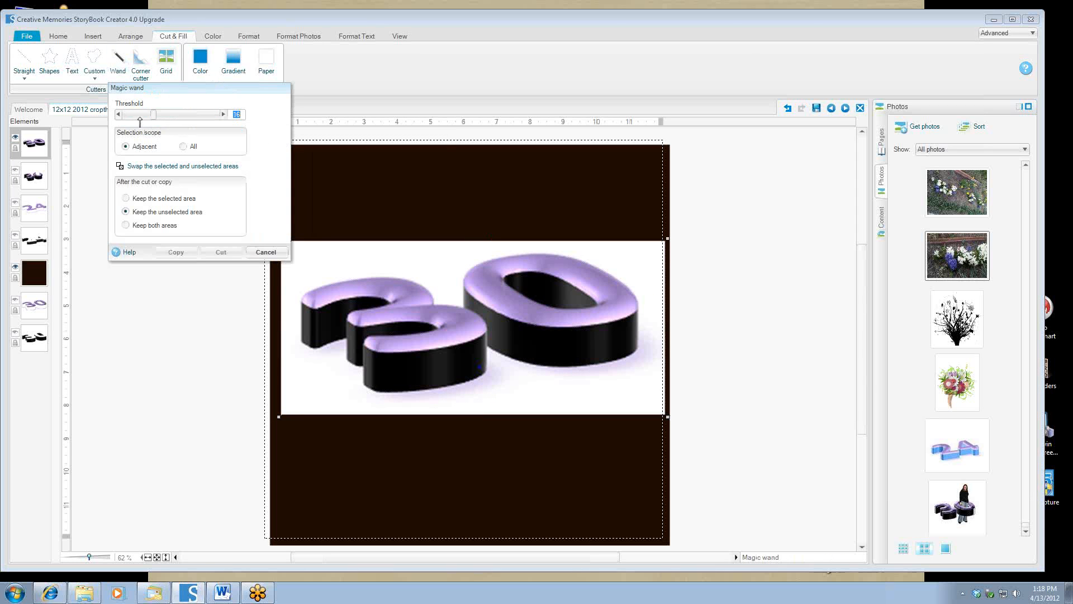
click(140, 115)
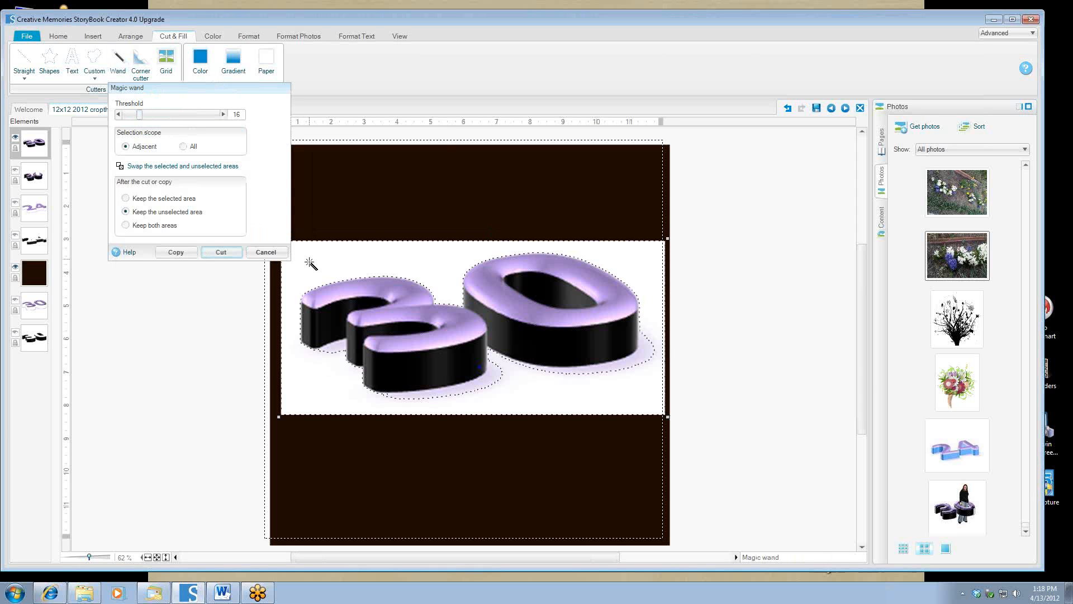
click(300, 262)
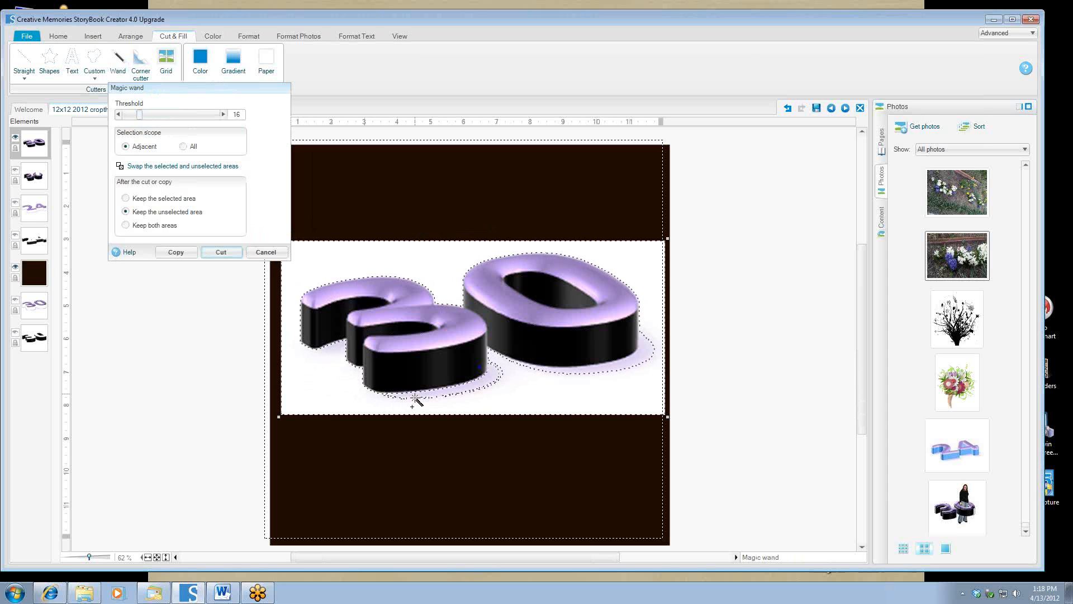
click(564, 369)
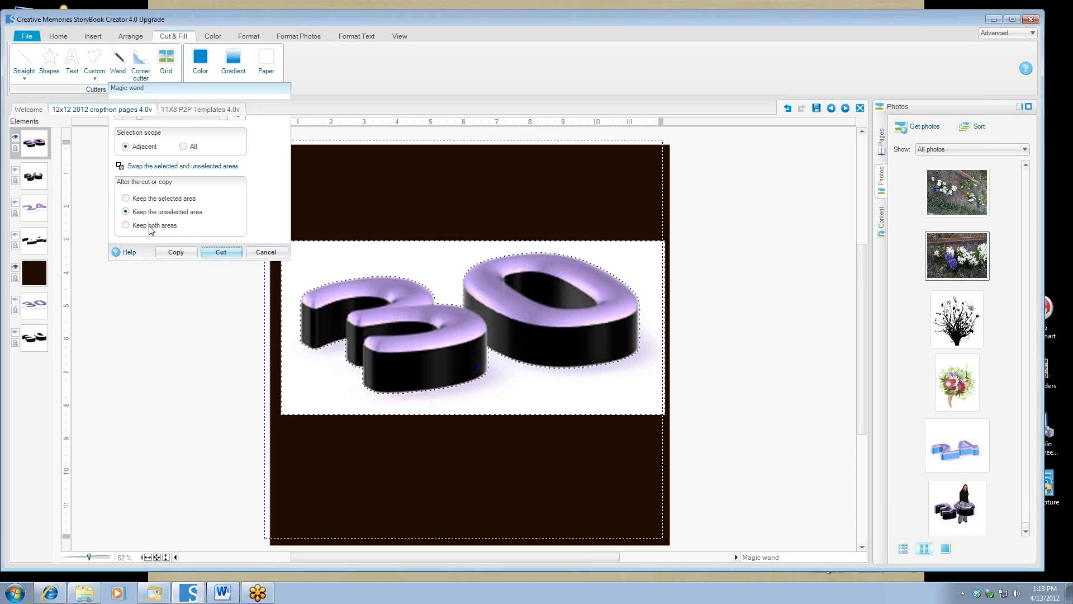
key(Return)
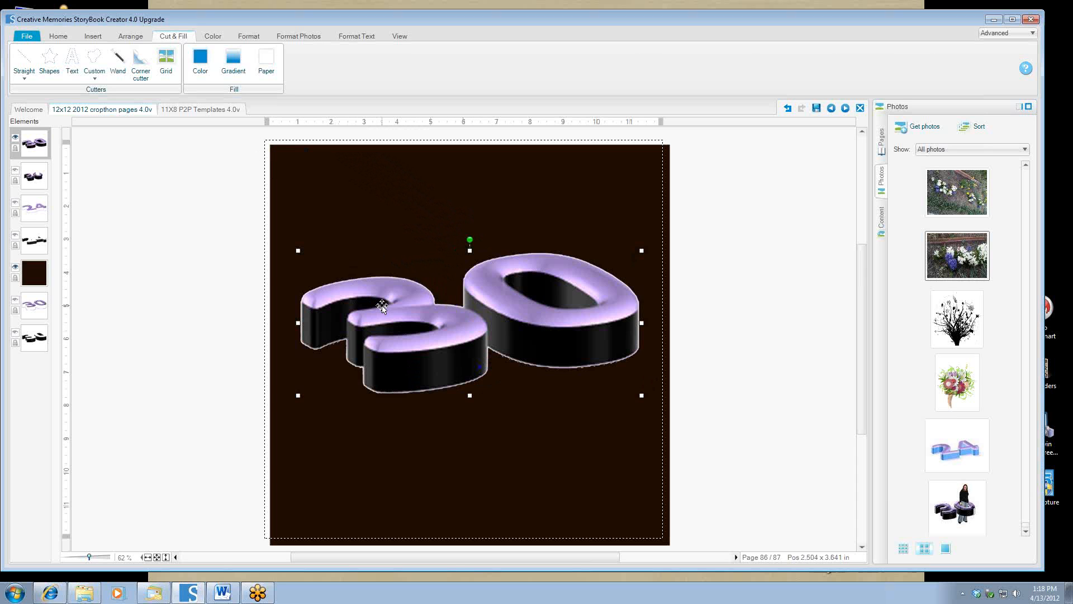
Magic-wand select all the black side areas of the '3', including its lower curve and front face.
click(119, 63)
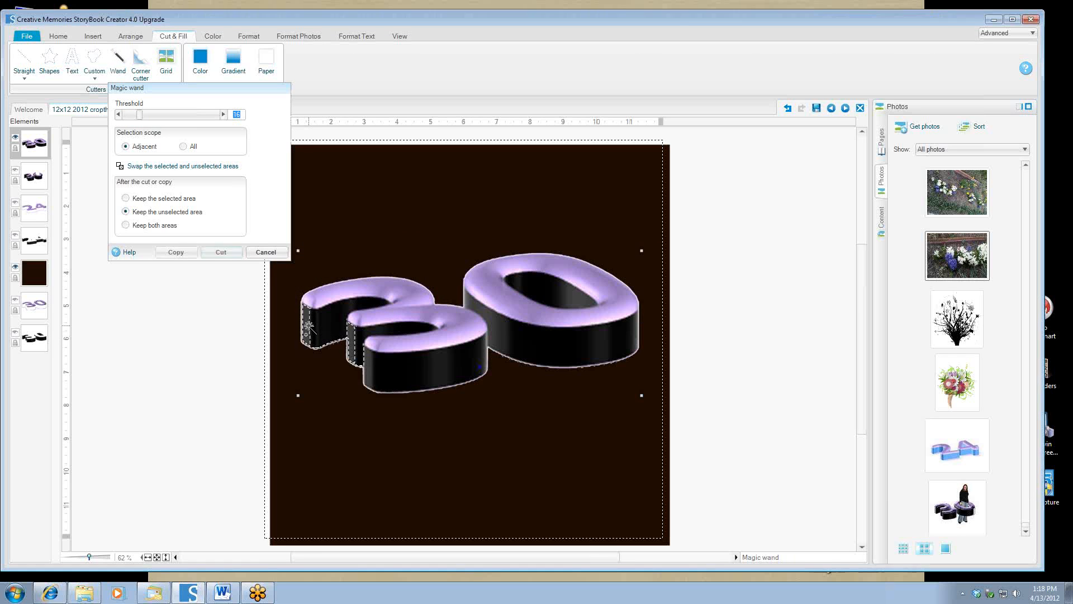
click(311, 325)
shift+click(310, 326)
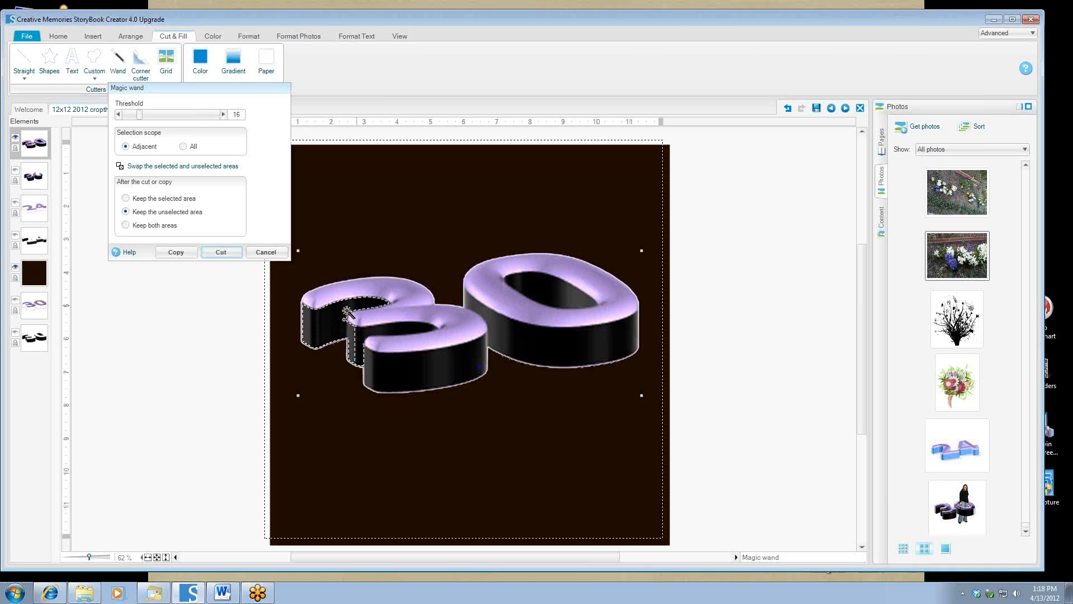
shift+click(348, 335)
shift+click(354, 338)
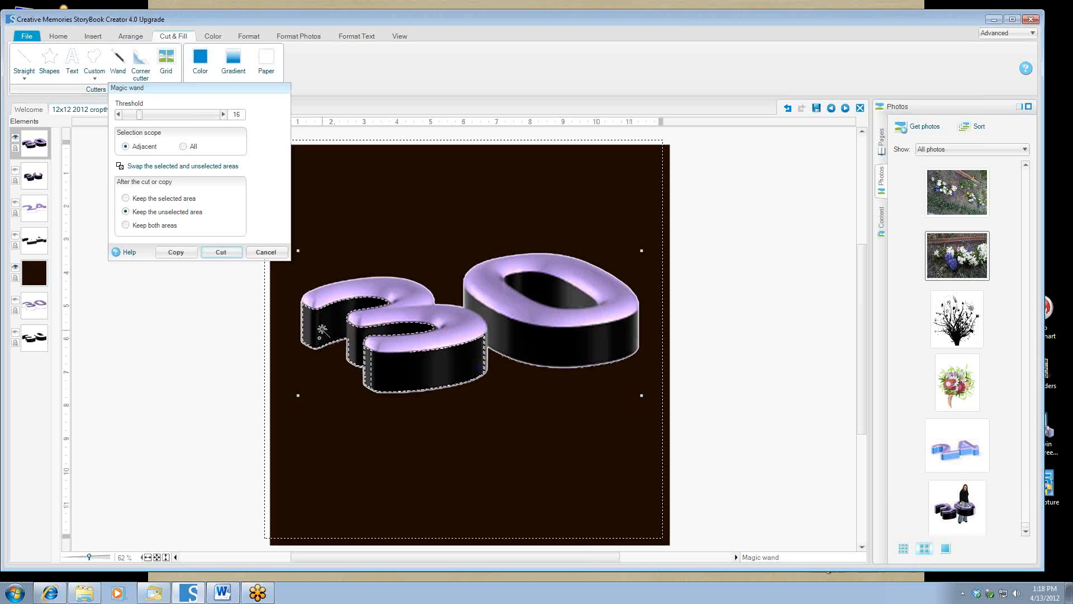
click(372, 370)
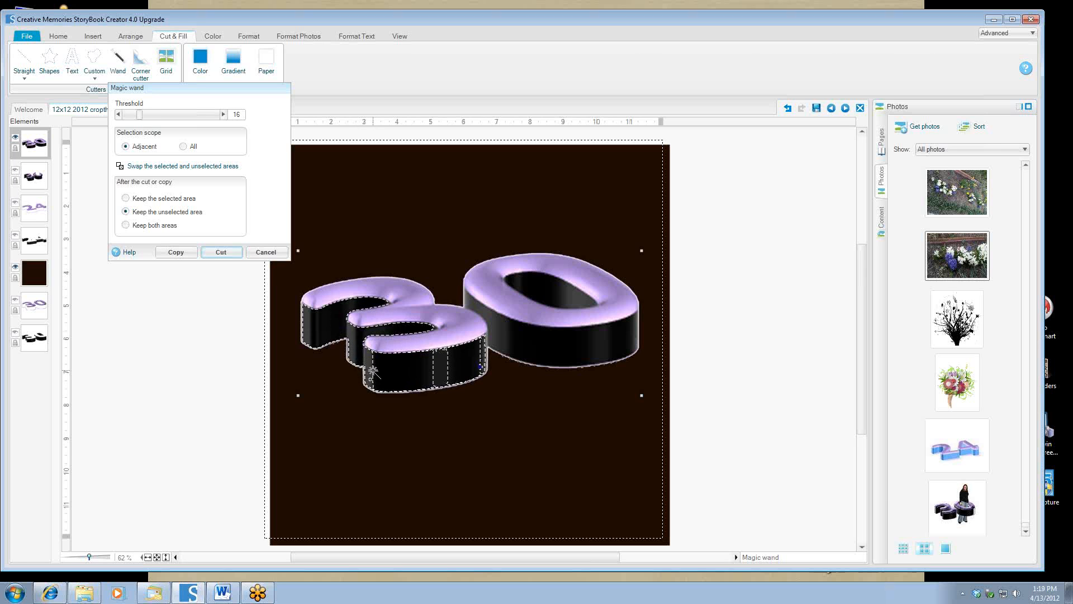
click(375, 371)
click(400, 374)
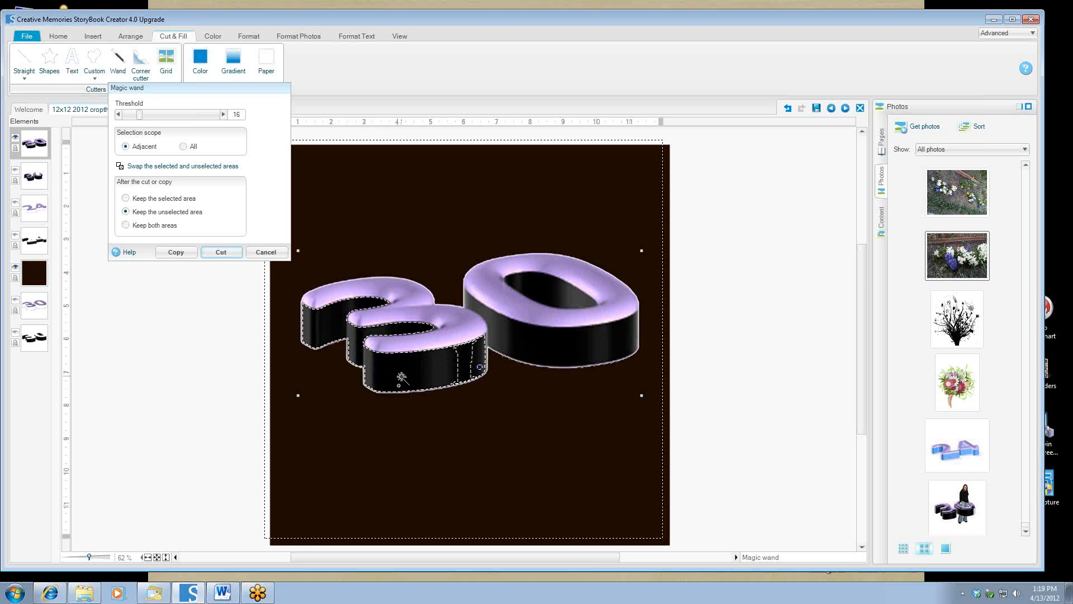
click(460, 367)
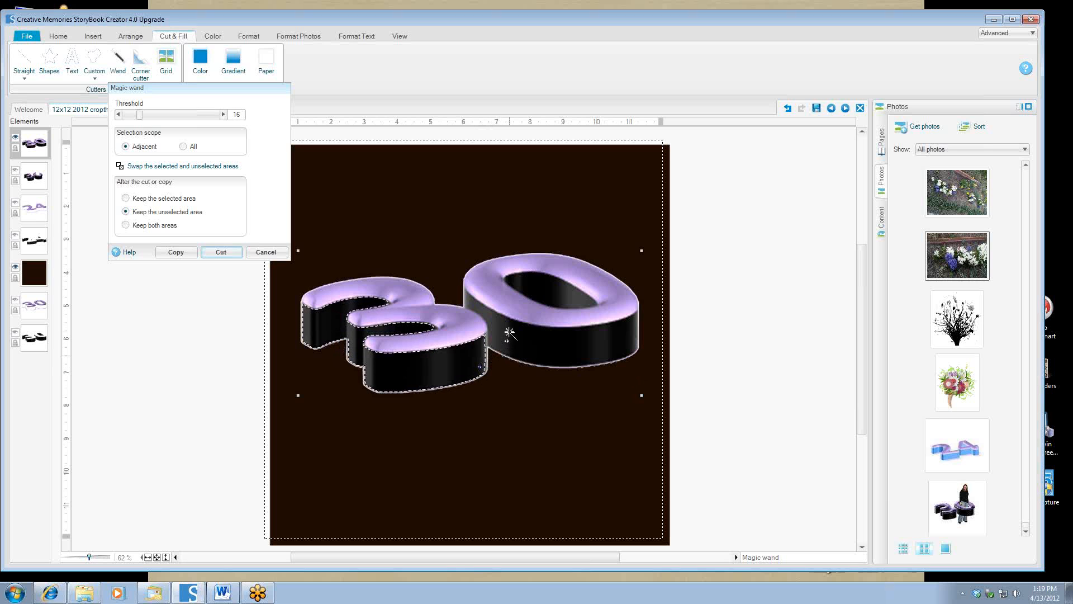
Add the '0''s black side and inner hole, then cut keeping both areas.
click(484, 314)
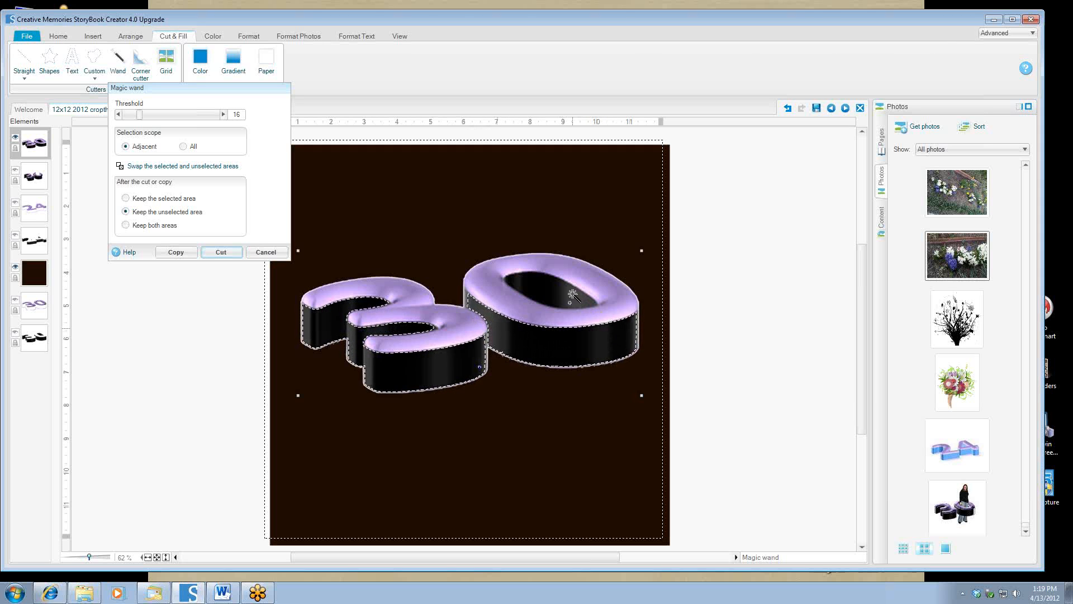
click(551, 291)
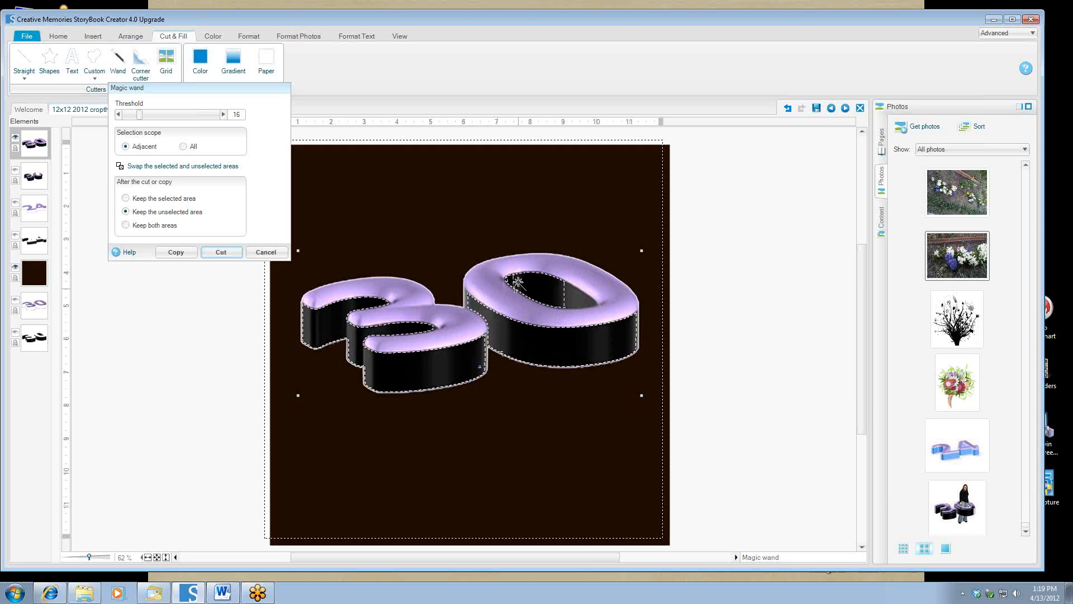
click(577, 299)
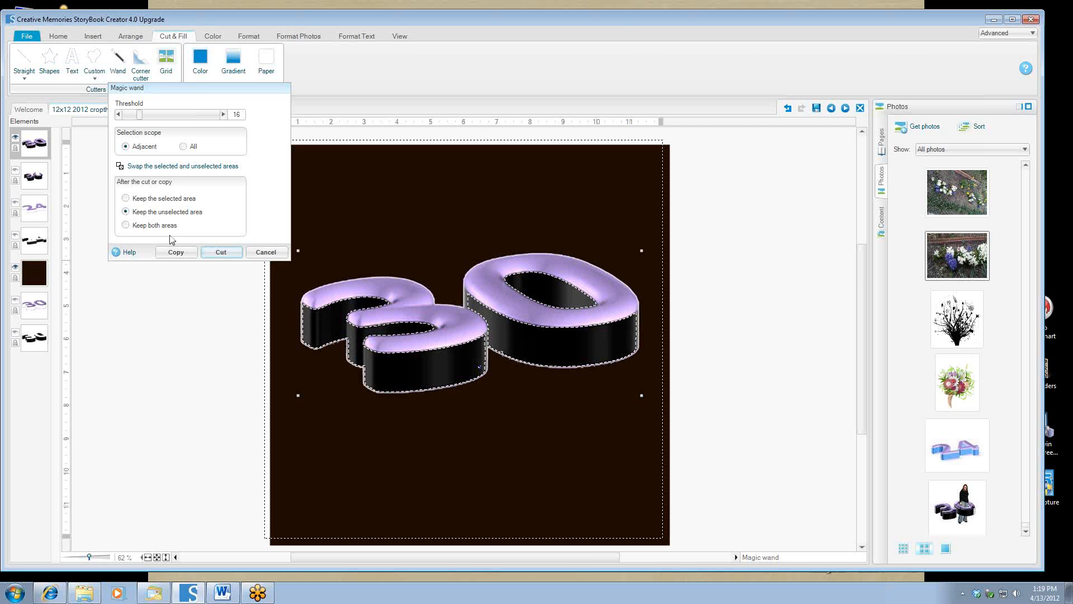
click(127, 226)
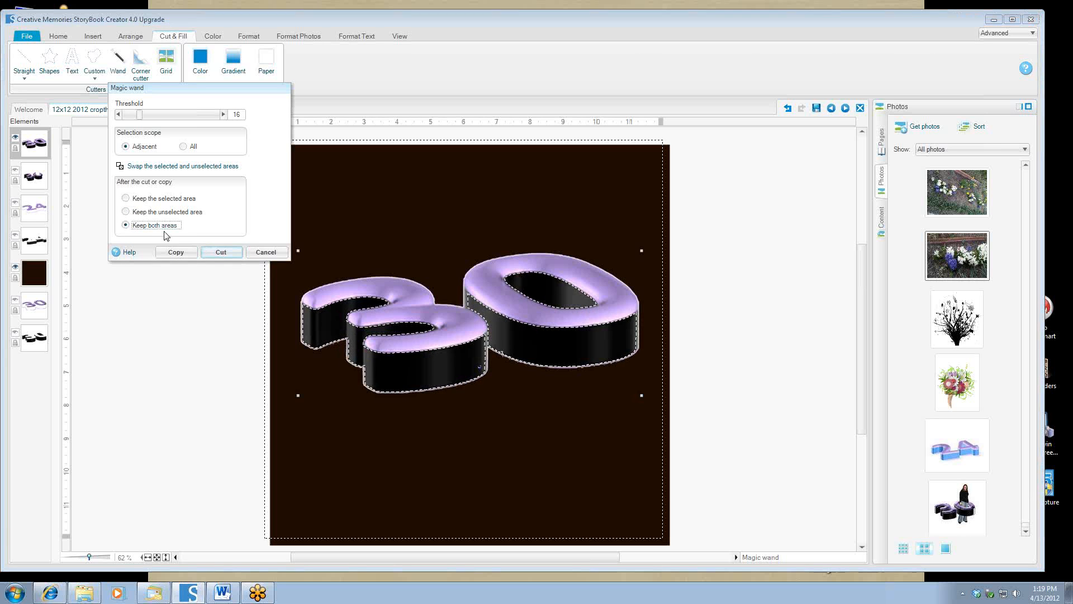
click(216, 255)
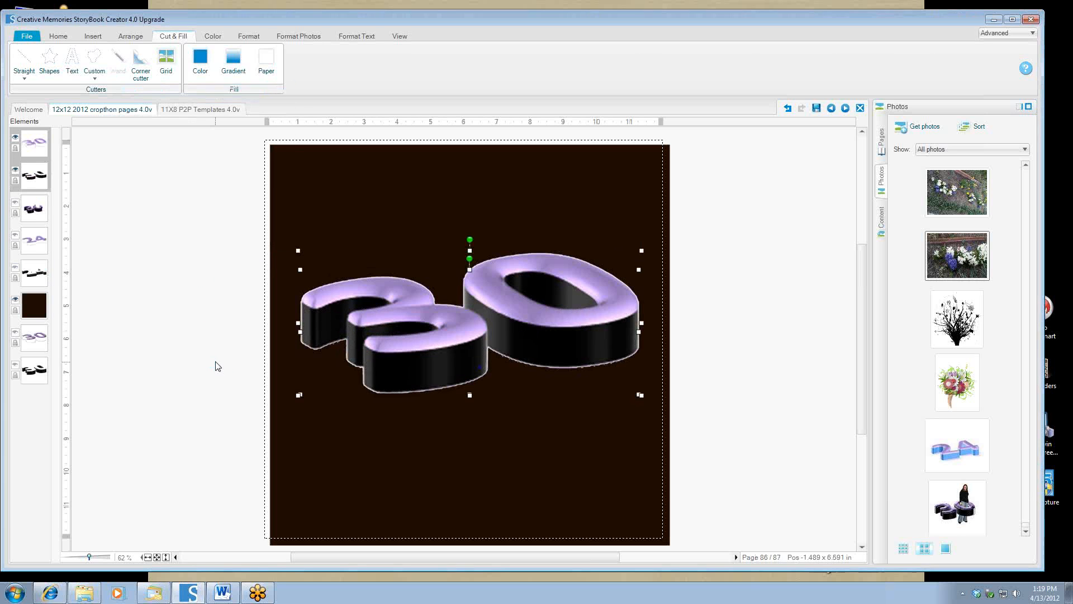
Check the purple-tops and black-sides elements, then hide the brown background element.
click(15, 138)
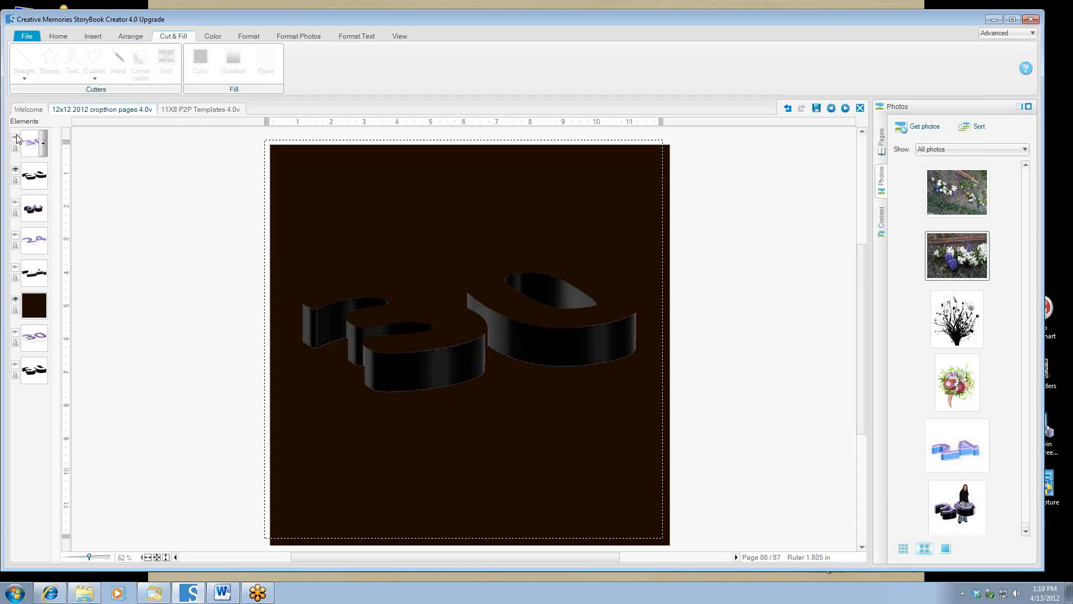
click(16, 138)
click(14, 170)
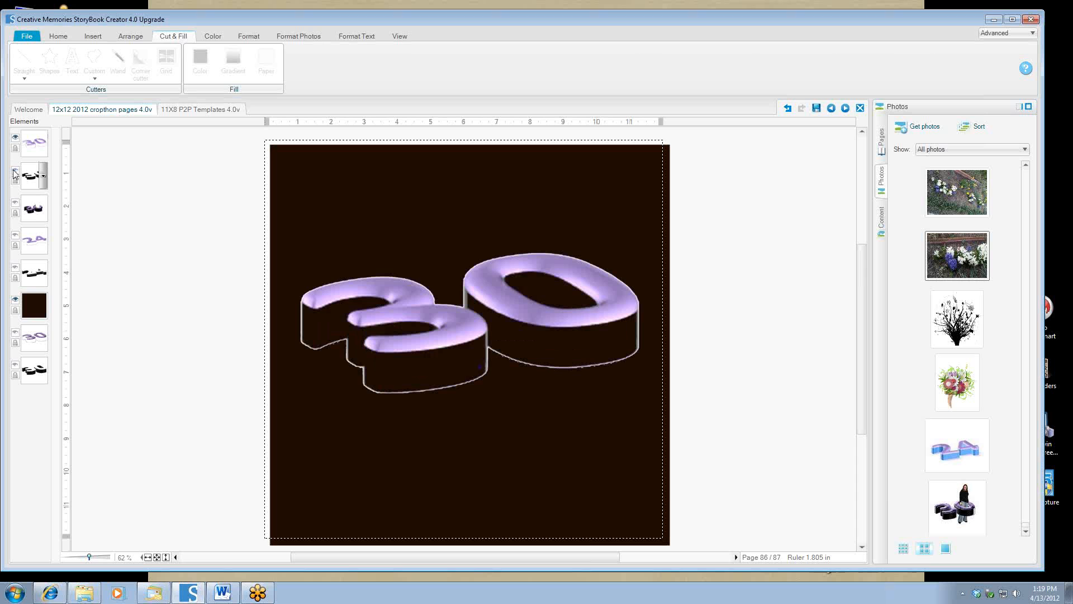
click(14, 170)
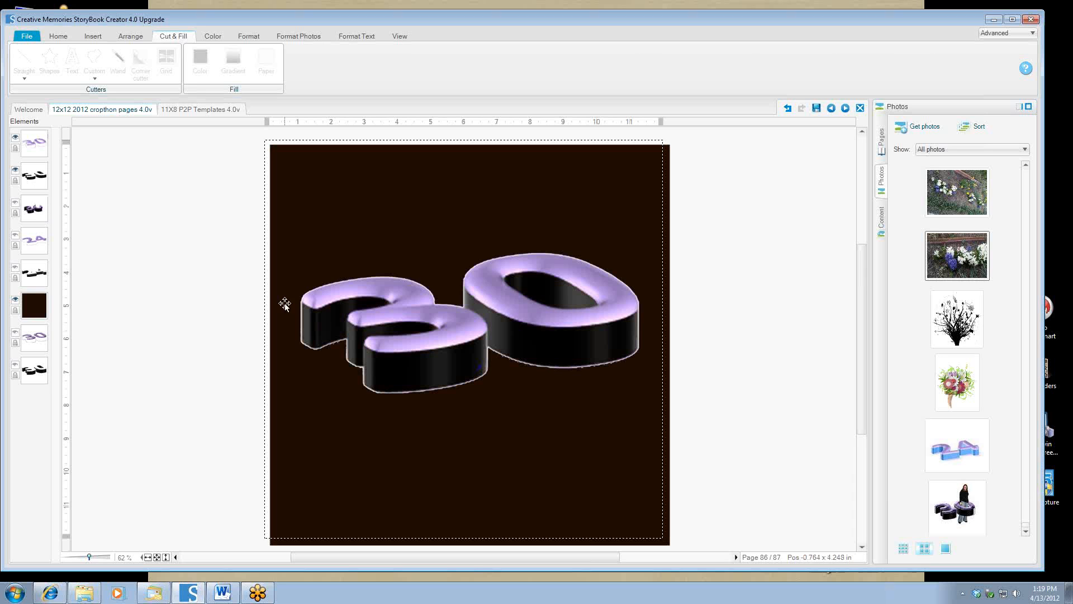
click(15, 301)
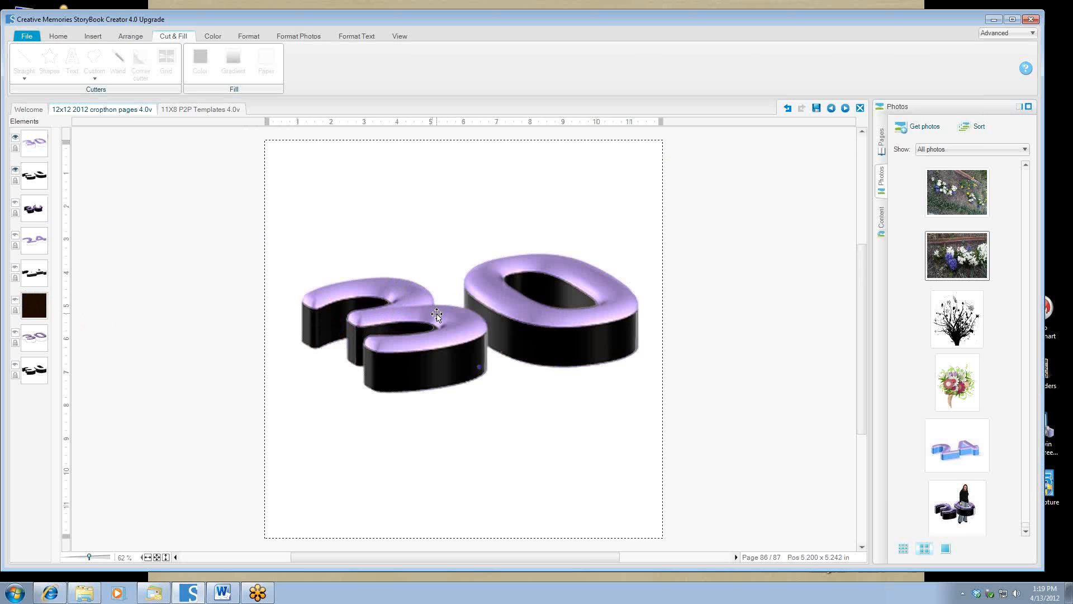
click(420, 314)
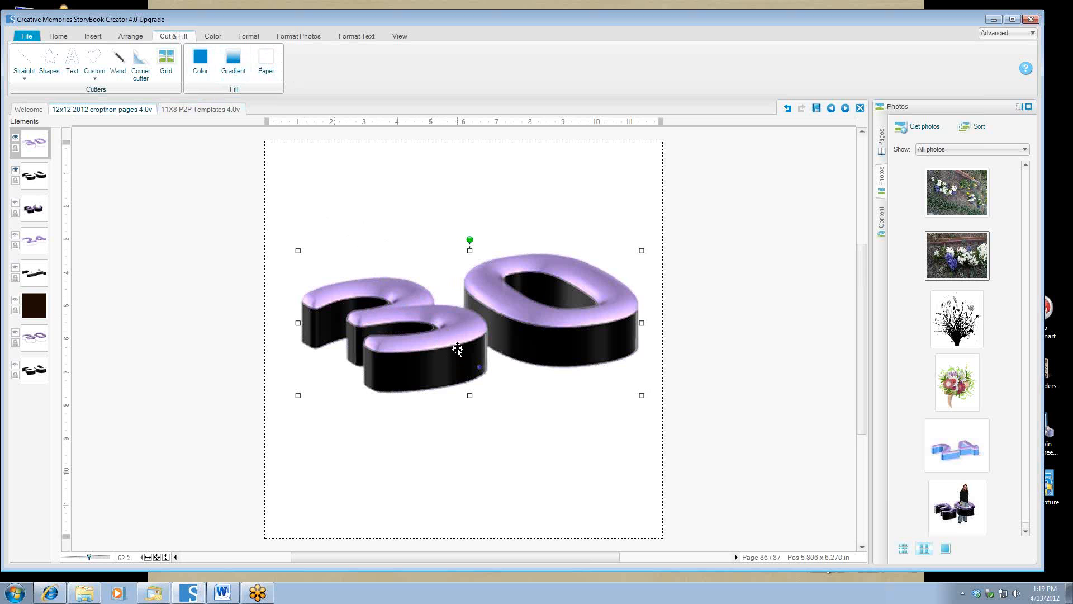
Fill the selected tops with a solid medium purple from the image's colours.
click(200, 61)
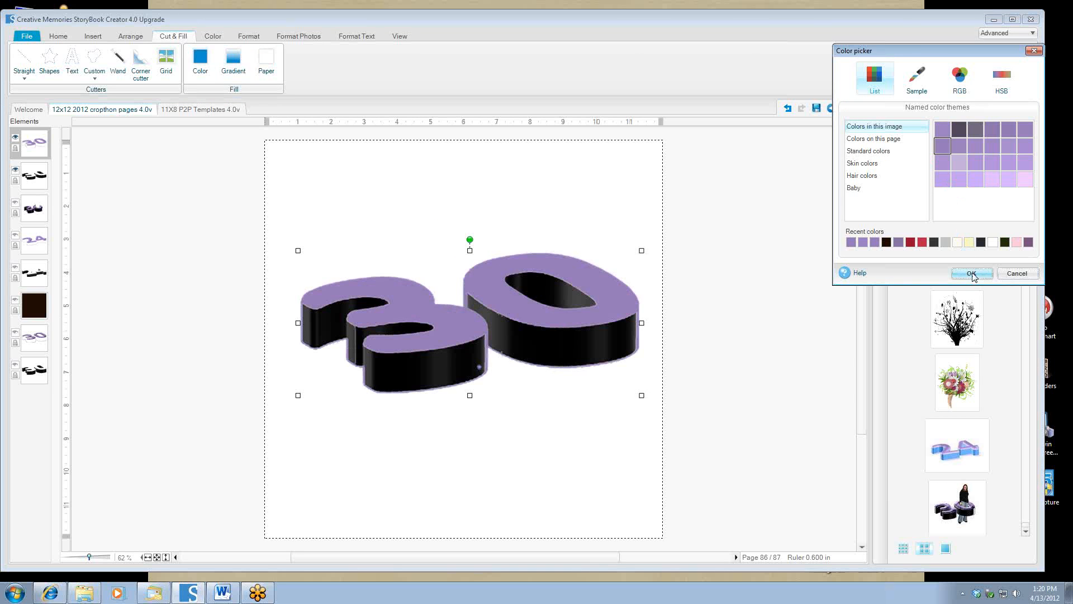
click(972, 273)
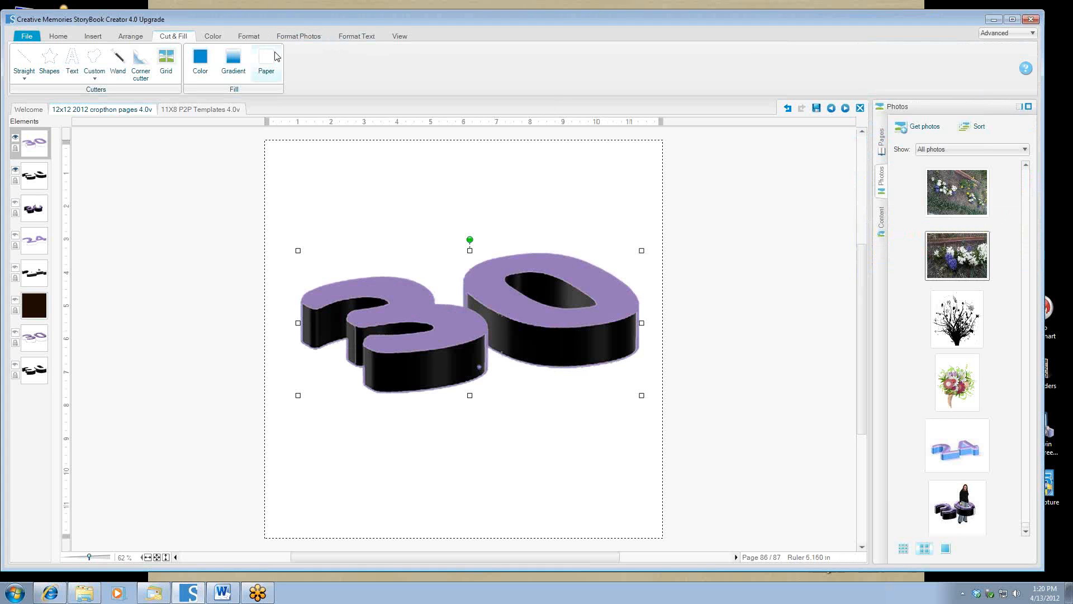
Apply the Grass surface texture to the purple tops of the '30'.
click(249, 35)
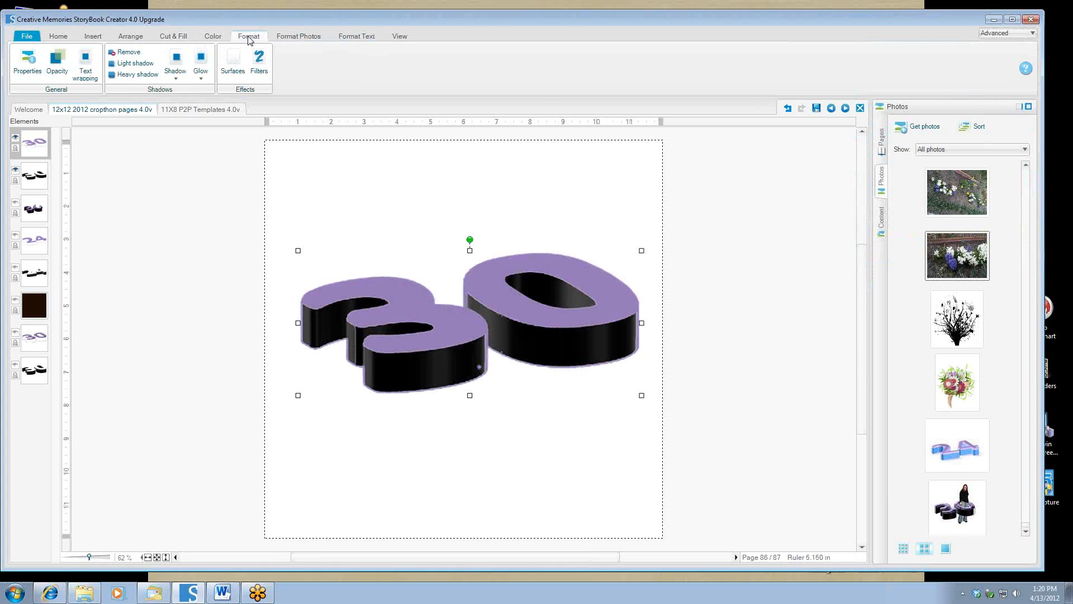
click(234, 70)
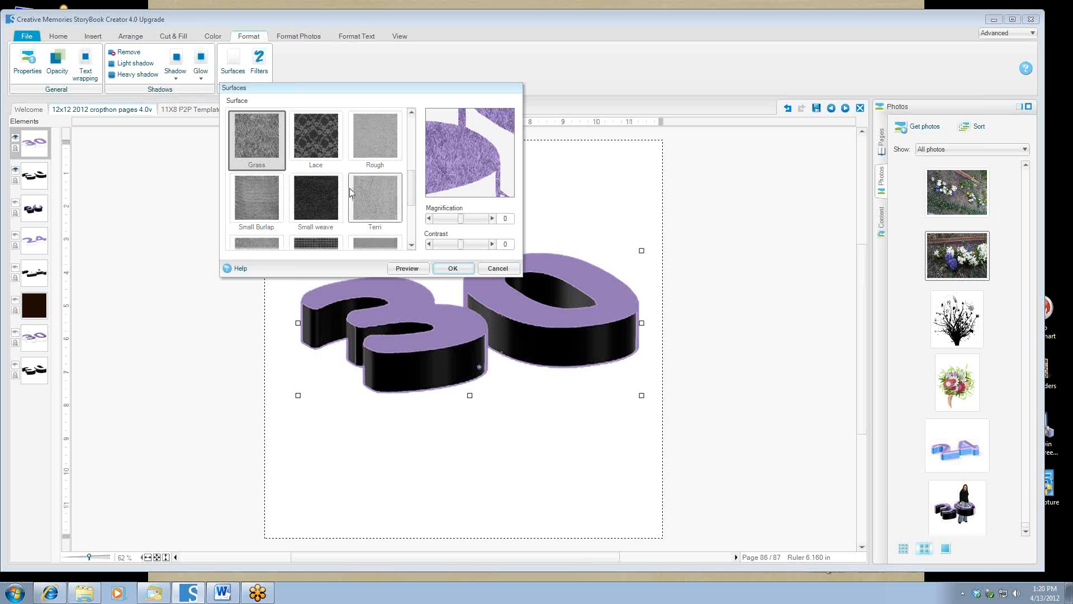
click(408, 269)
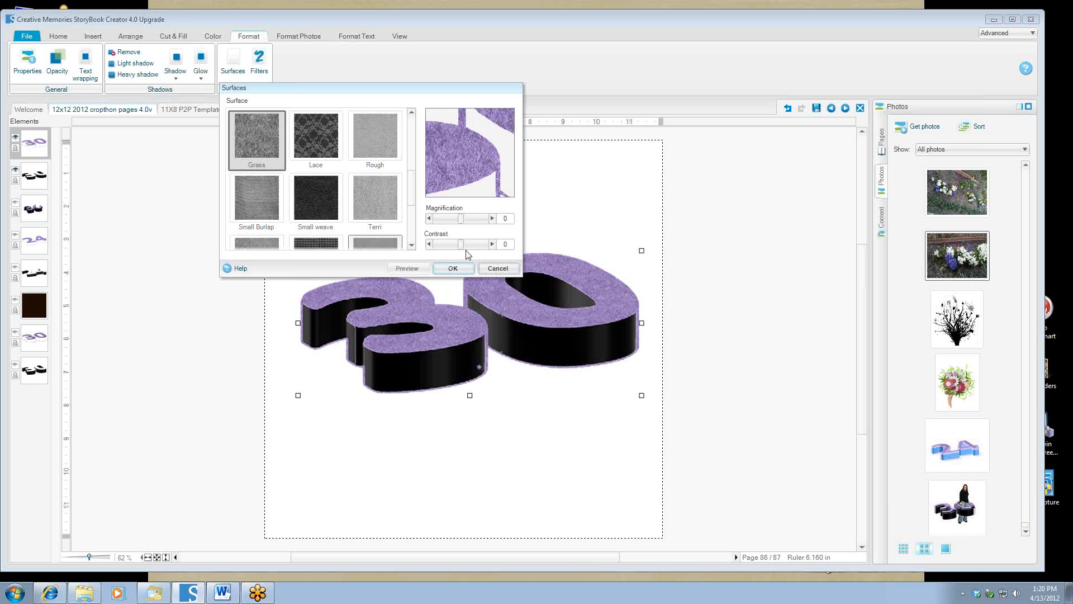
click(455, 269)
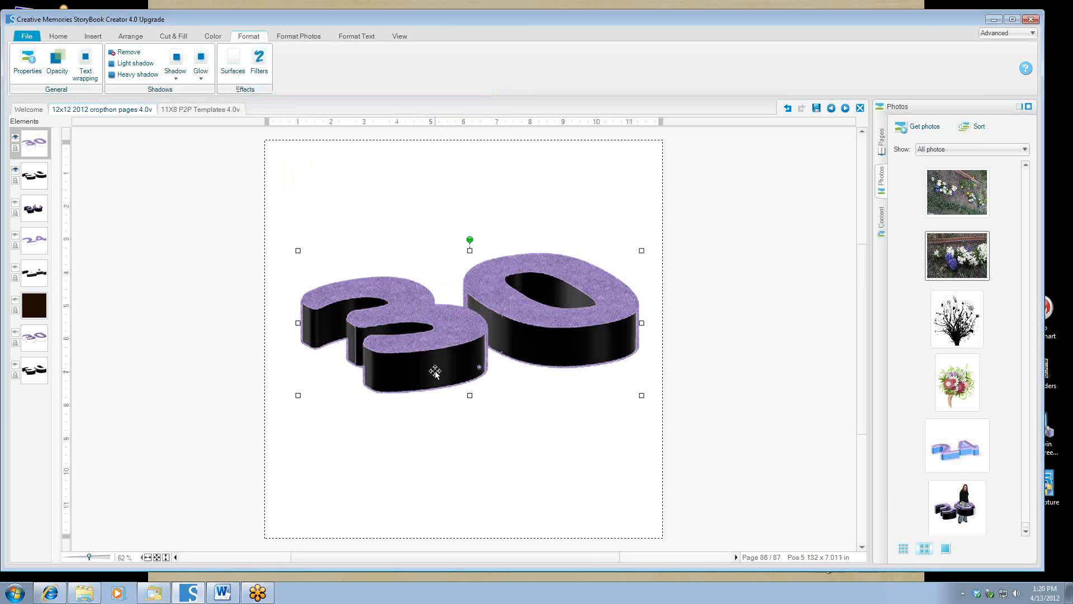
click(435, 371)
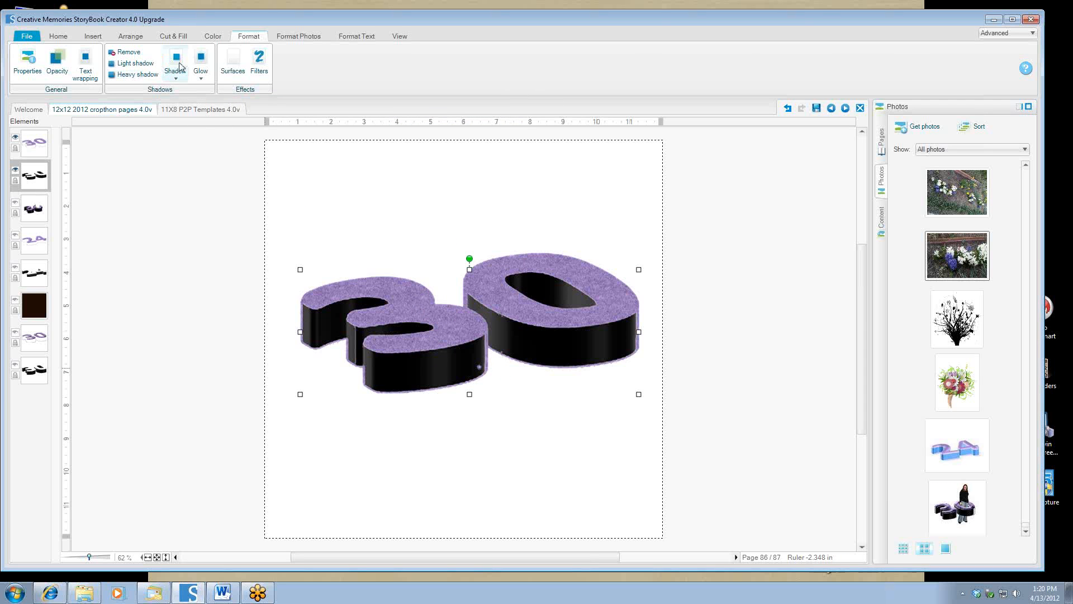
click(173, 36)
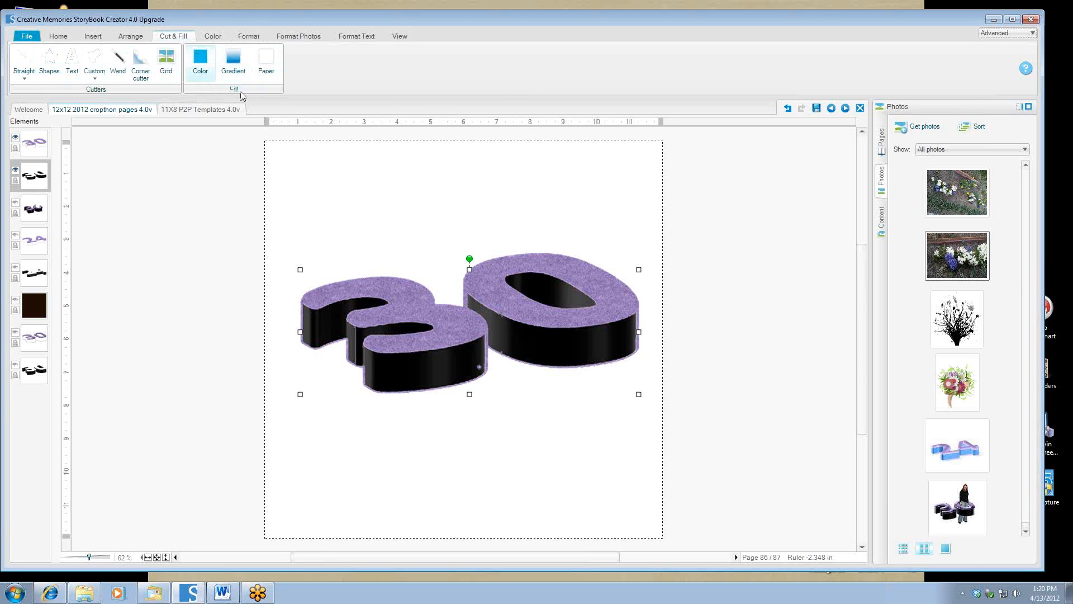
click(872, 151)
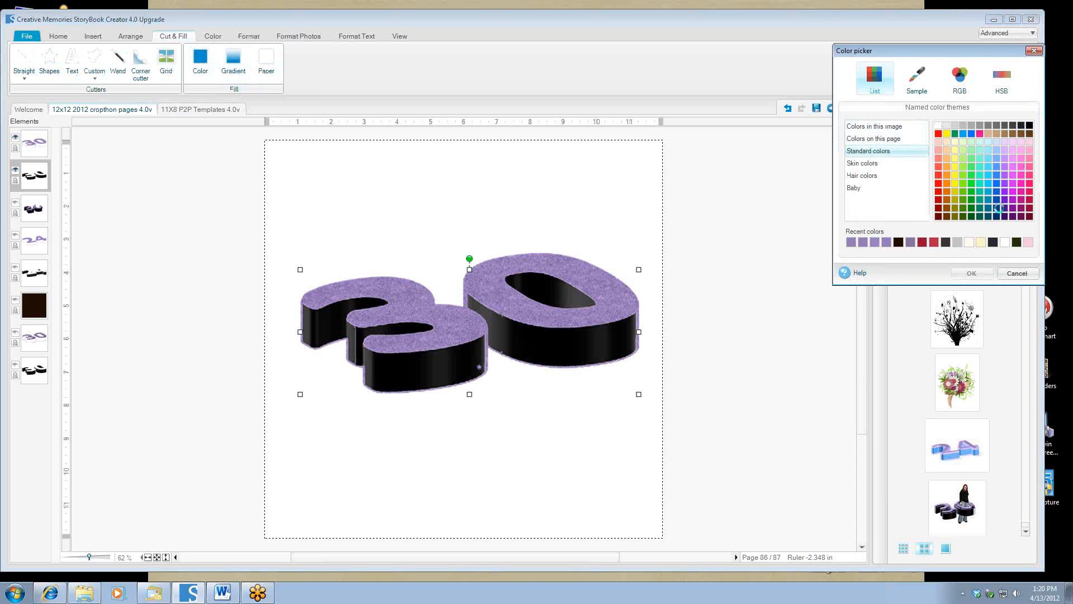
click(1001, 213)
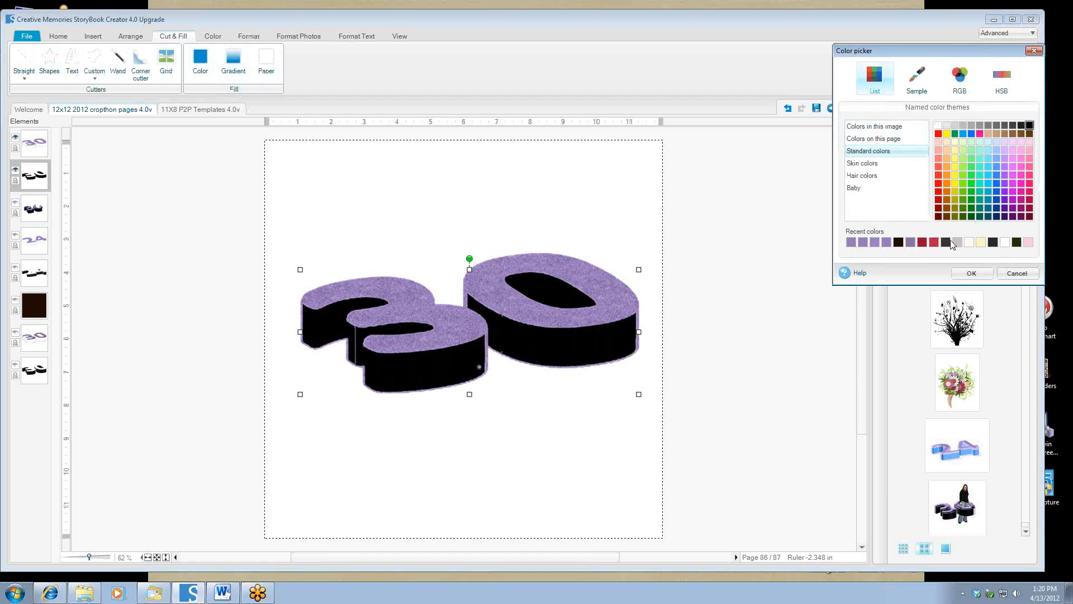
click(972, 274)
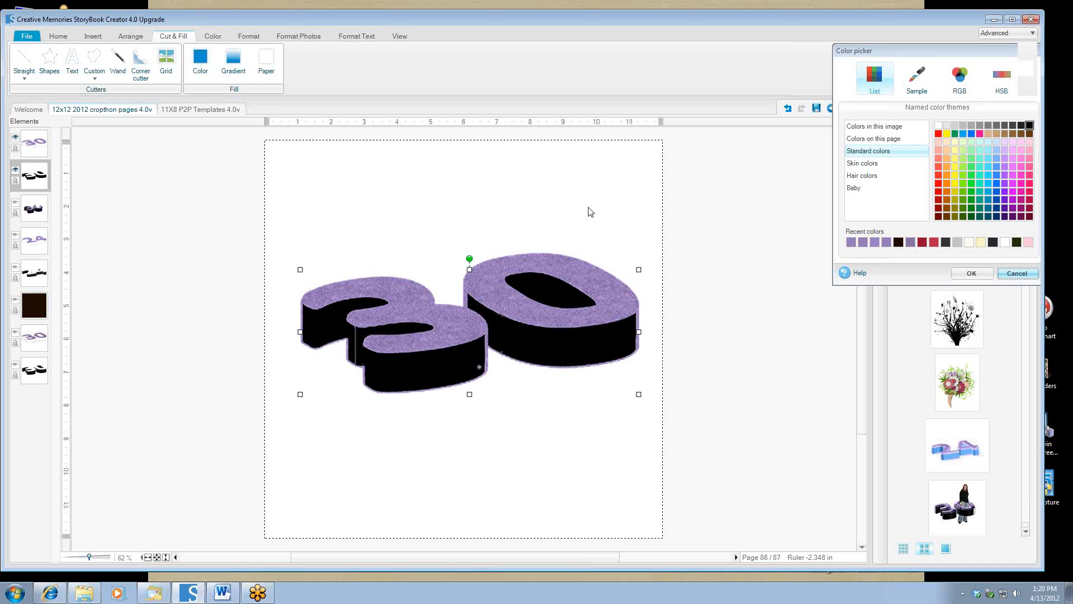
click(248, 36)
Give the black sides the Grass surface texture with contrast raised to 3.3.
click(231, 62)
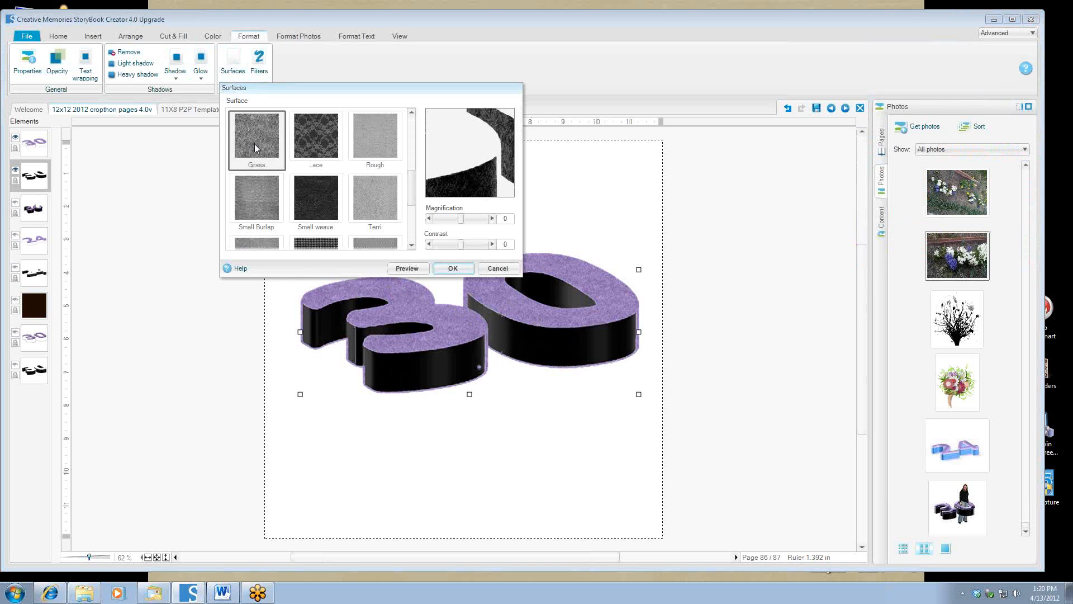
click(448, 268)
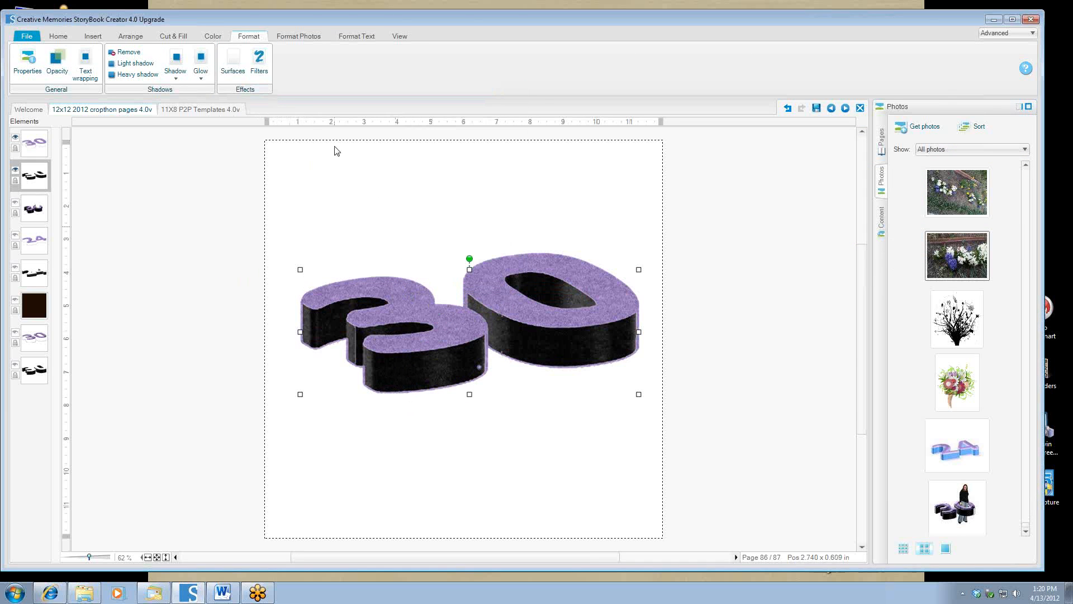
click(232, 61)
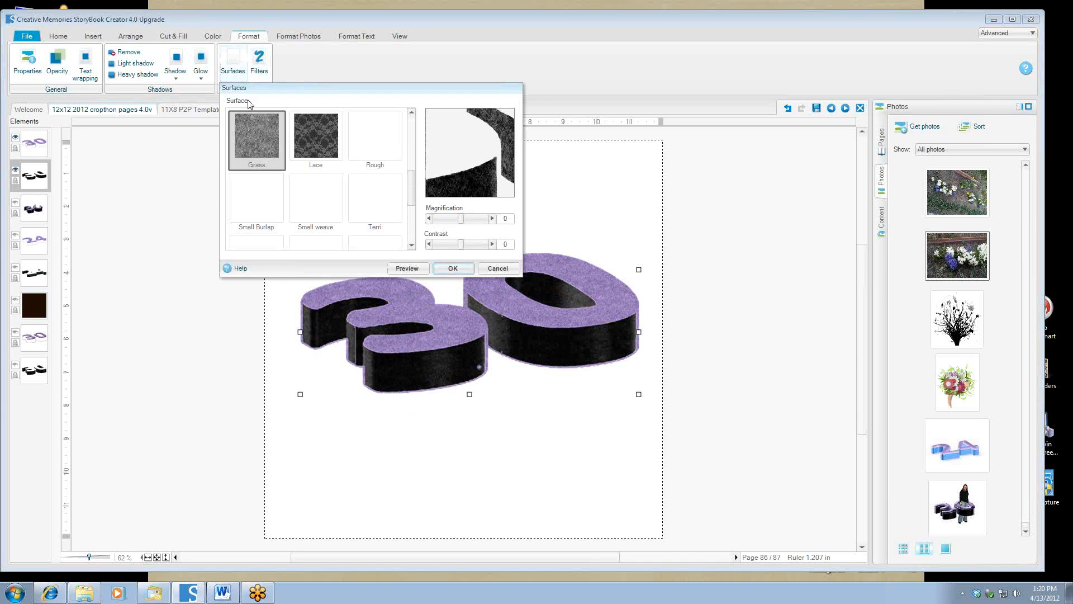
drag(460, 244, 468, 244)
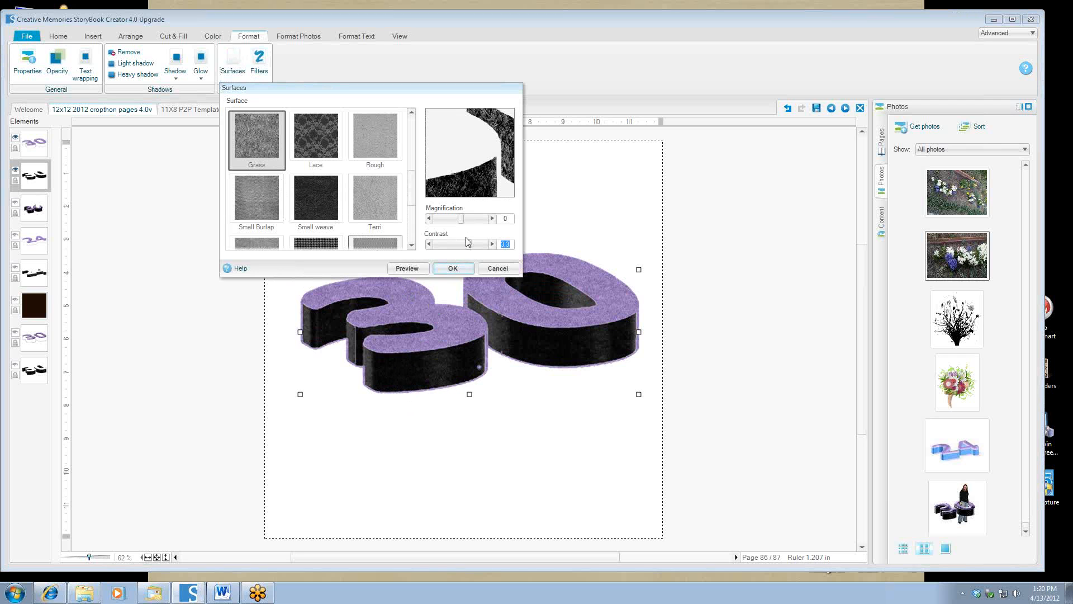
click(414, 269)
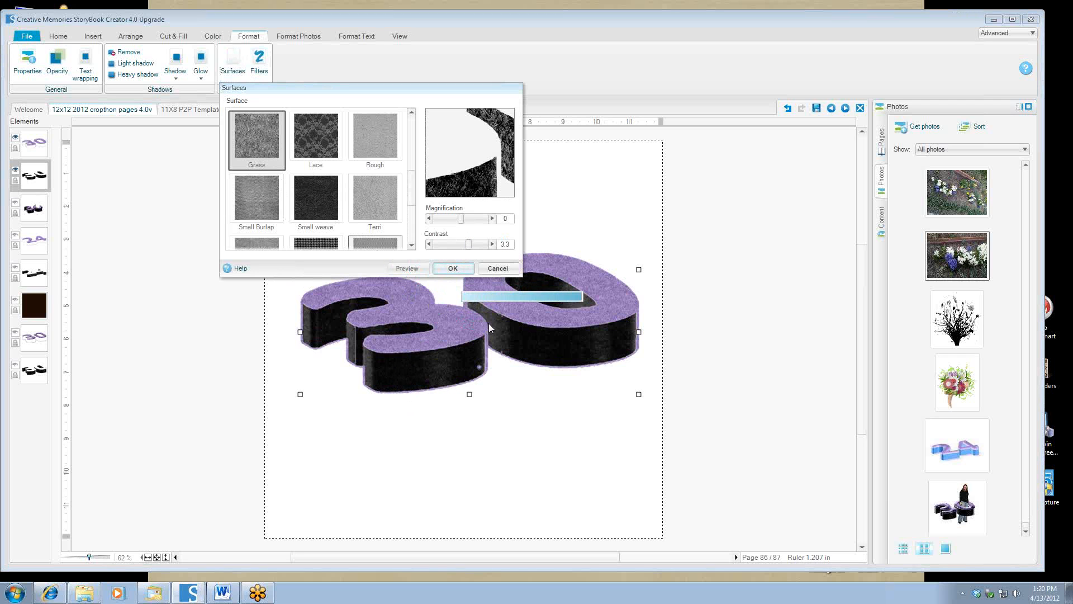
click(453, 269)
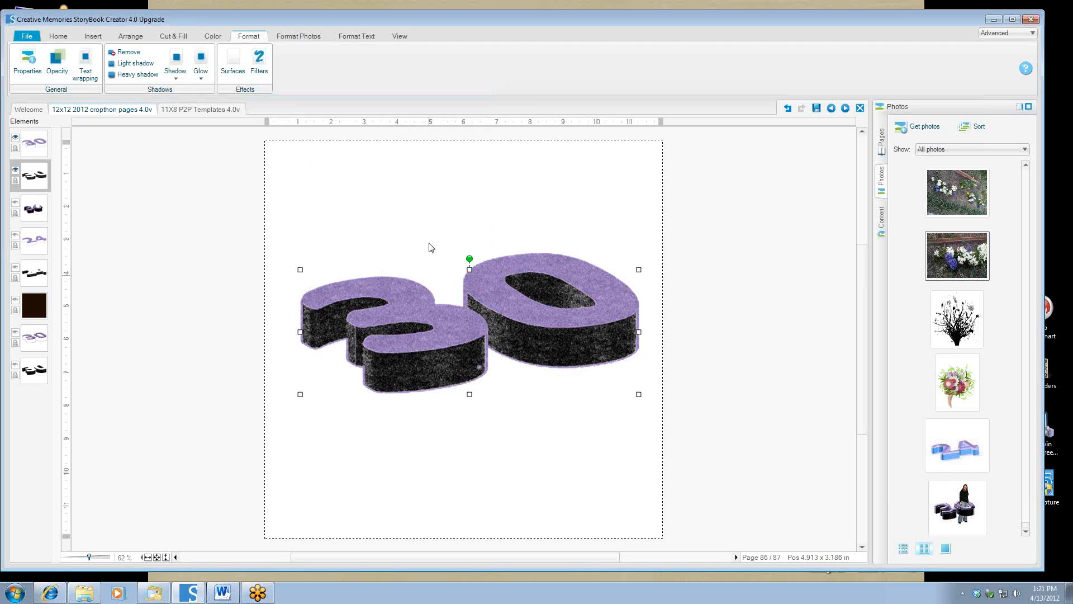
click(433, 318)
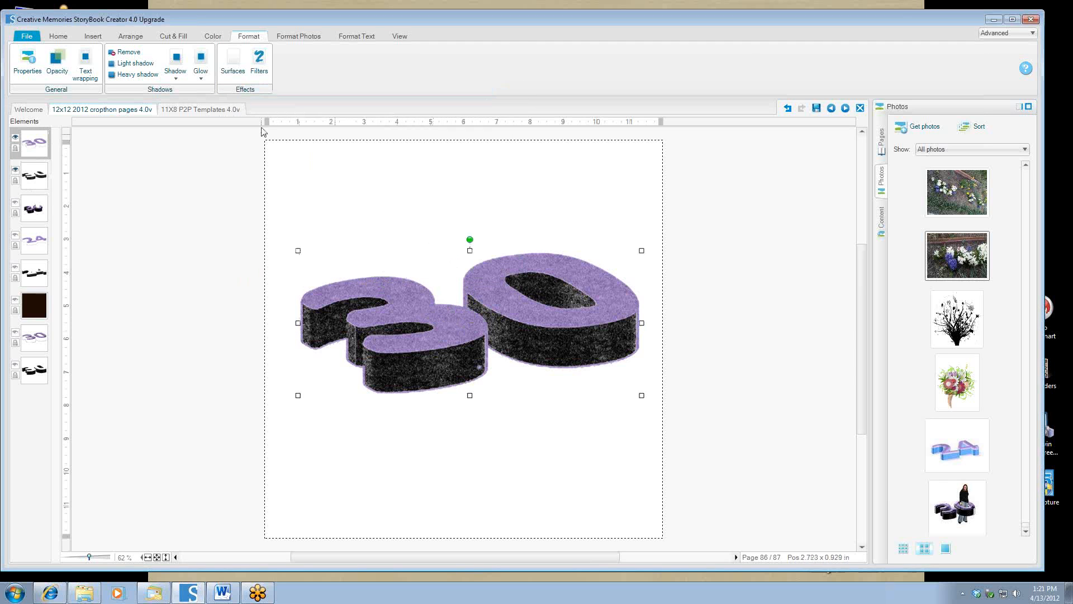
Apply the 3D Edge filter to the purple tops, then to the black sides layer.
click(259, 67)
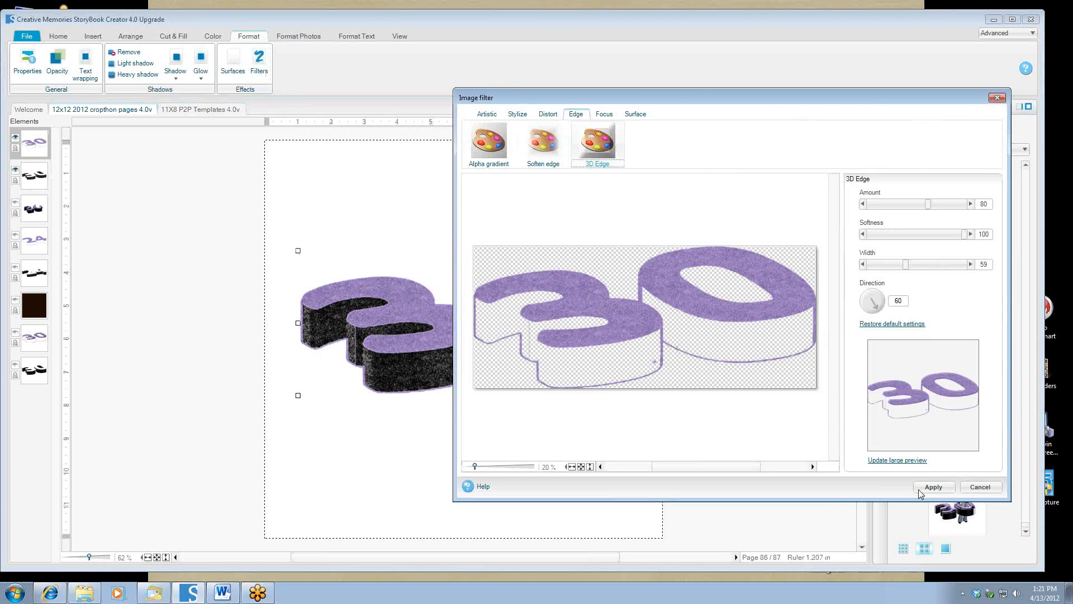
click(920, 490)
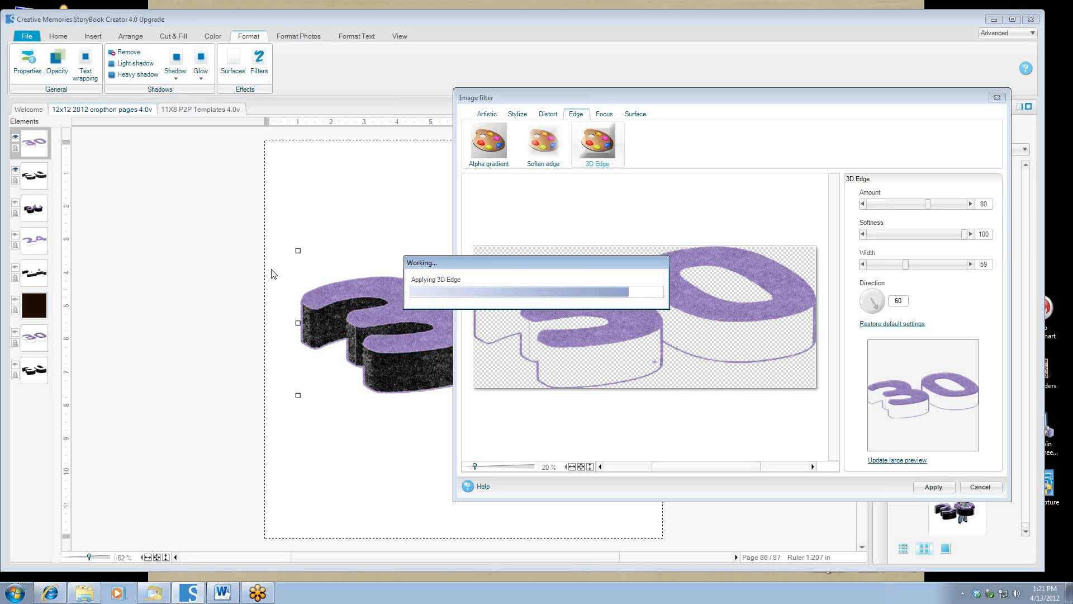
click(378, 372)
click(258, 63)
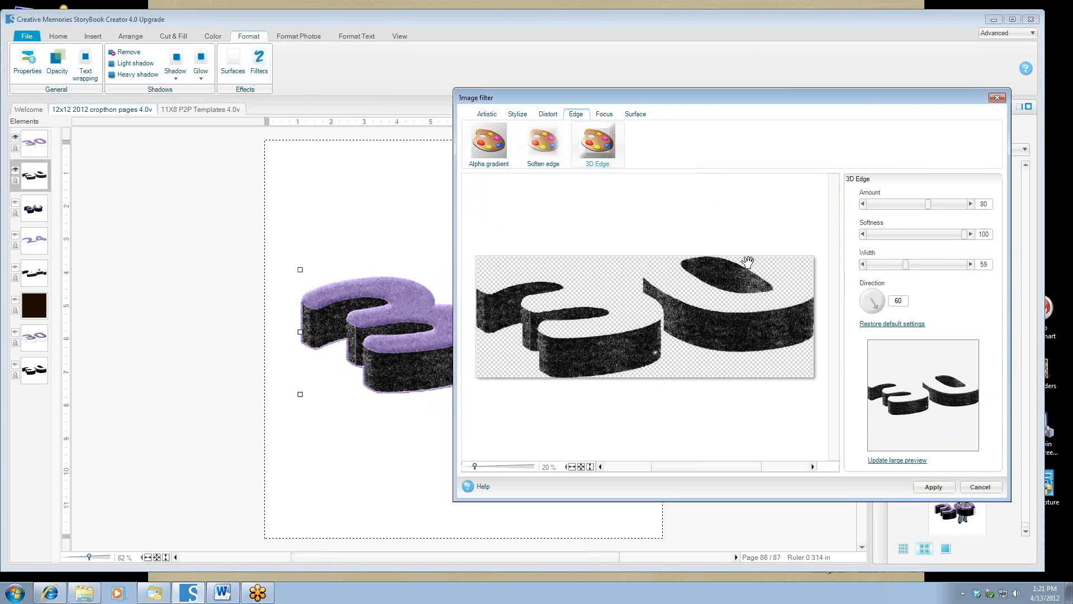
click(933, 487)
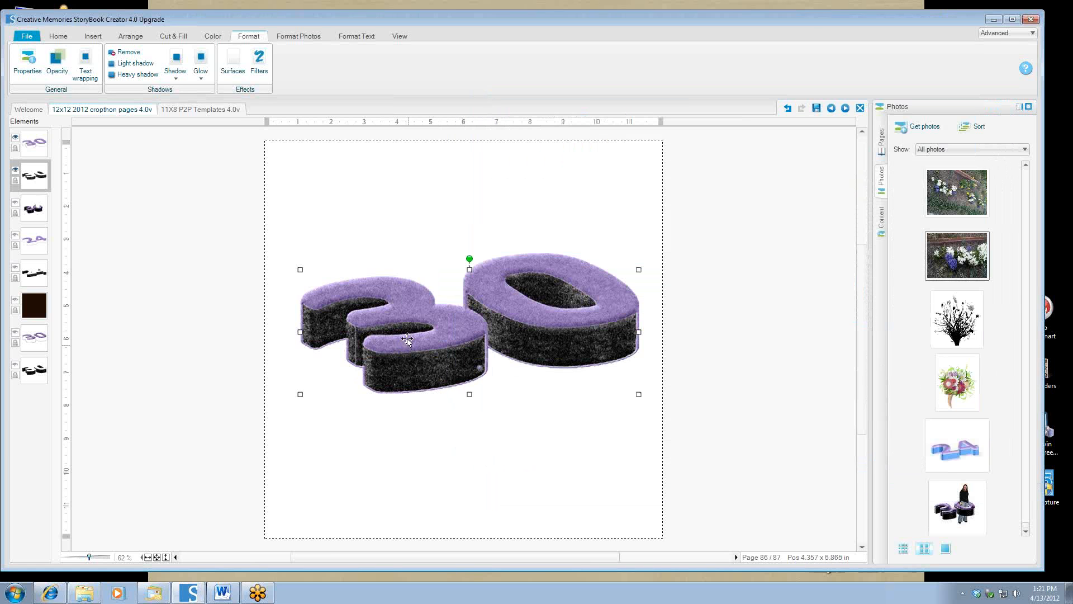
ctrl+click(420, 328)
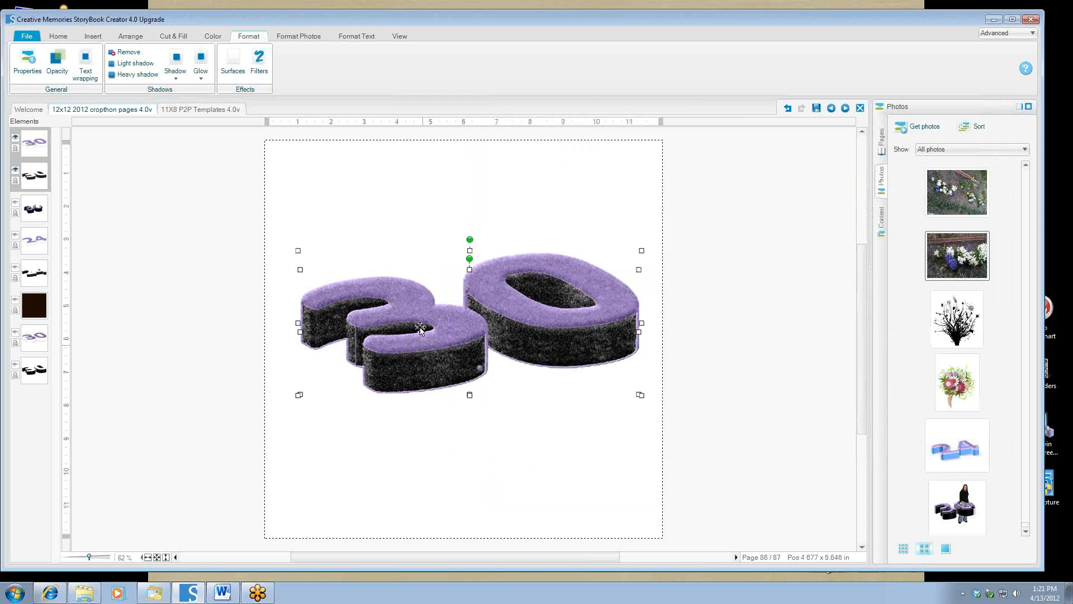
click(130, 36)
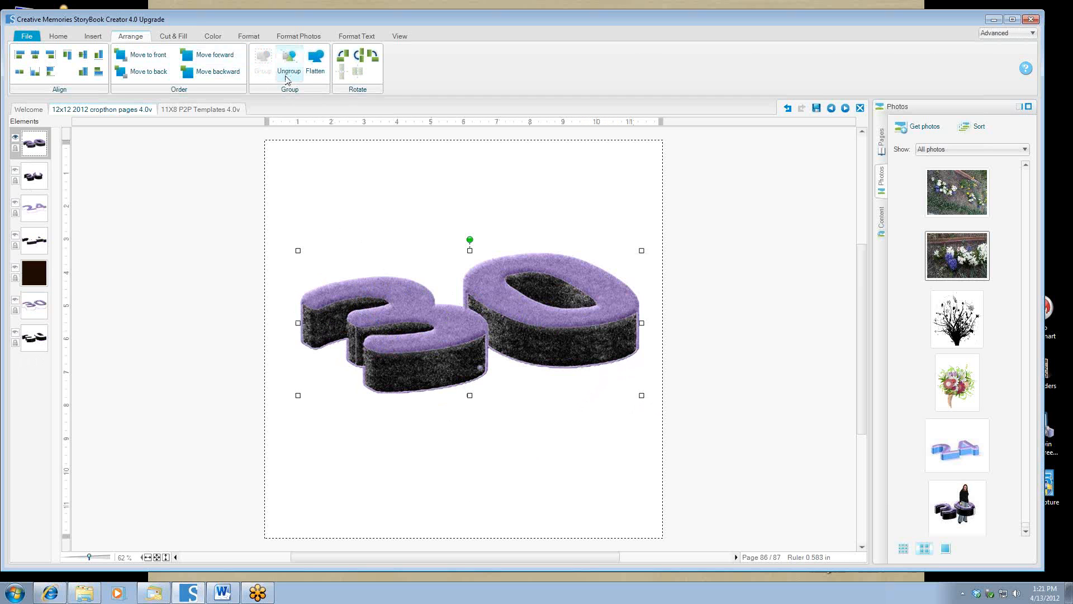
double_click(397, 373)
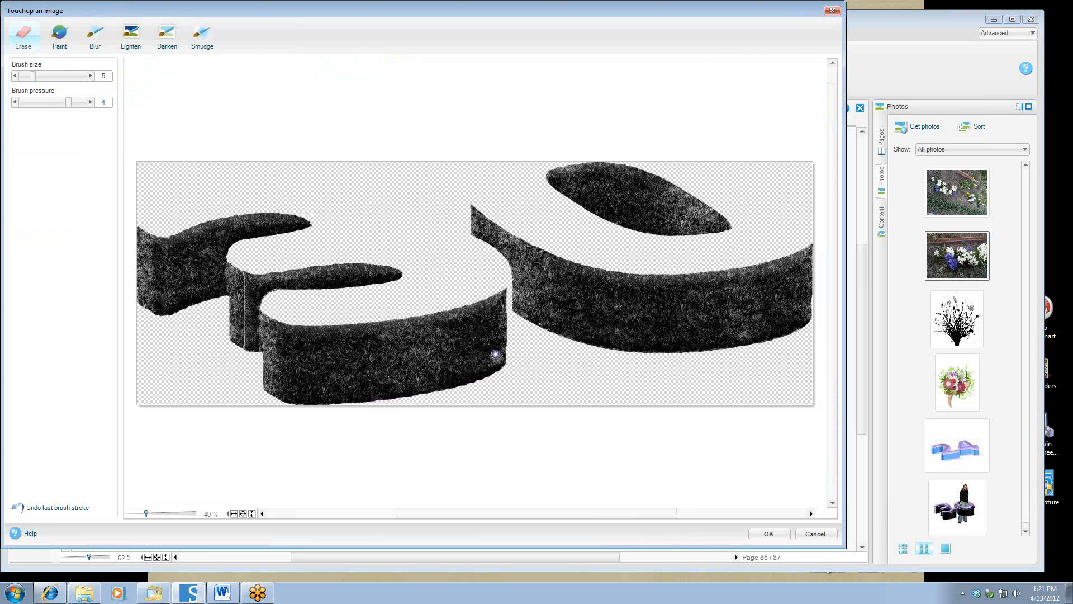
click(59, 35)
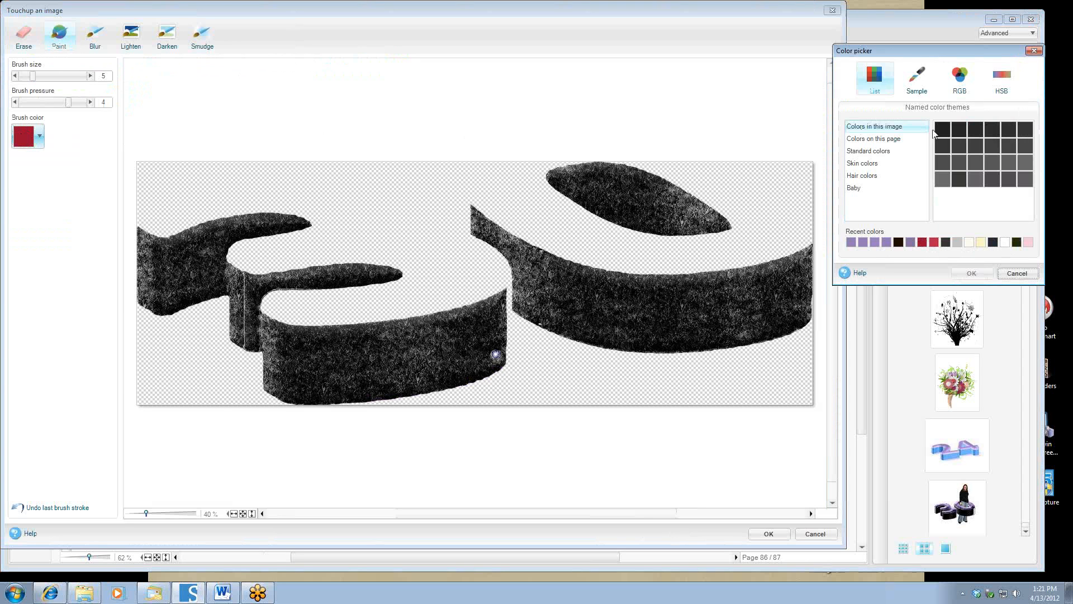
click(941, 131)
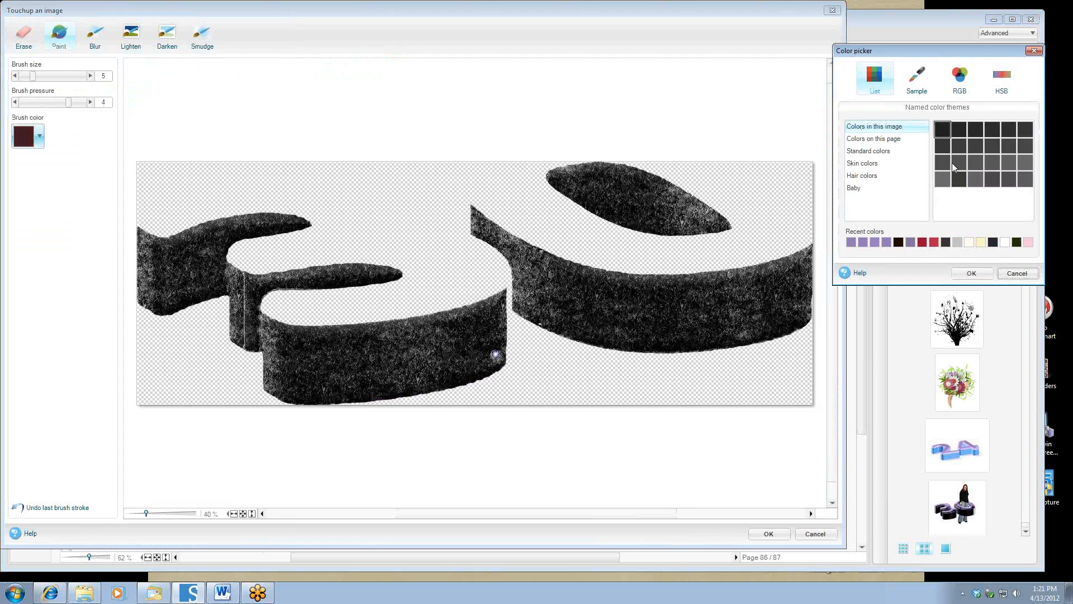
click(973, 276)
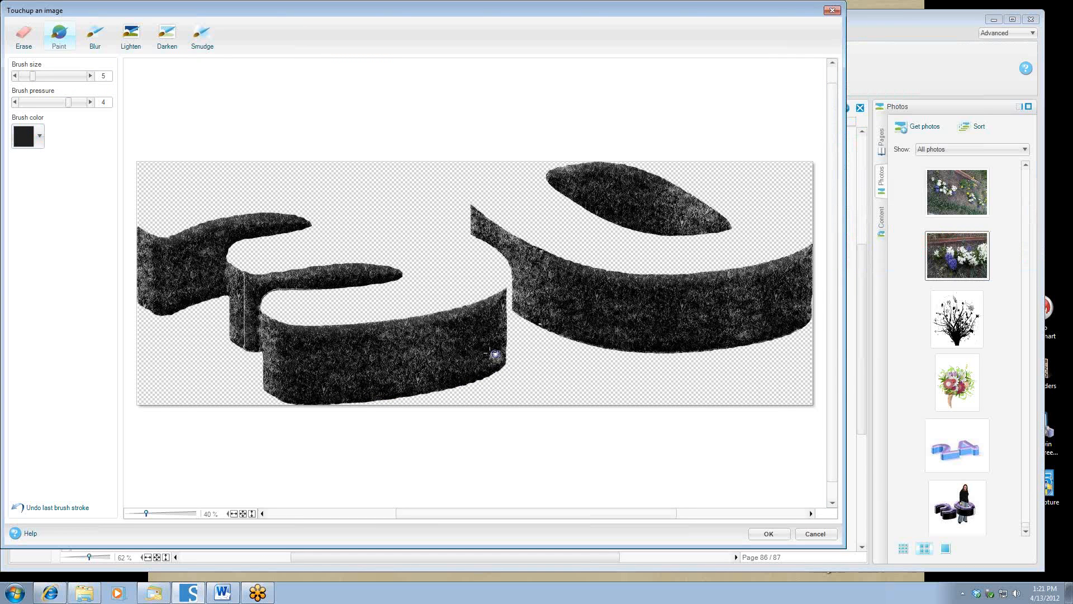
click(54, 78)
click(495, 354)
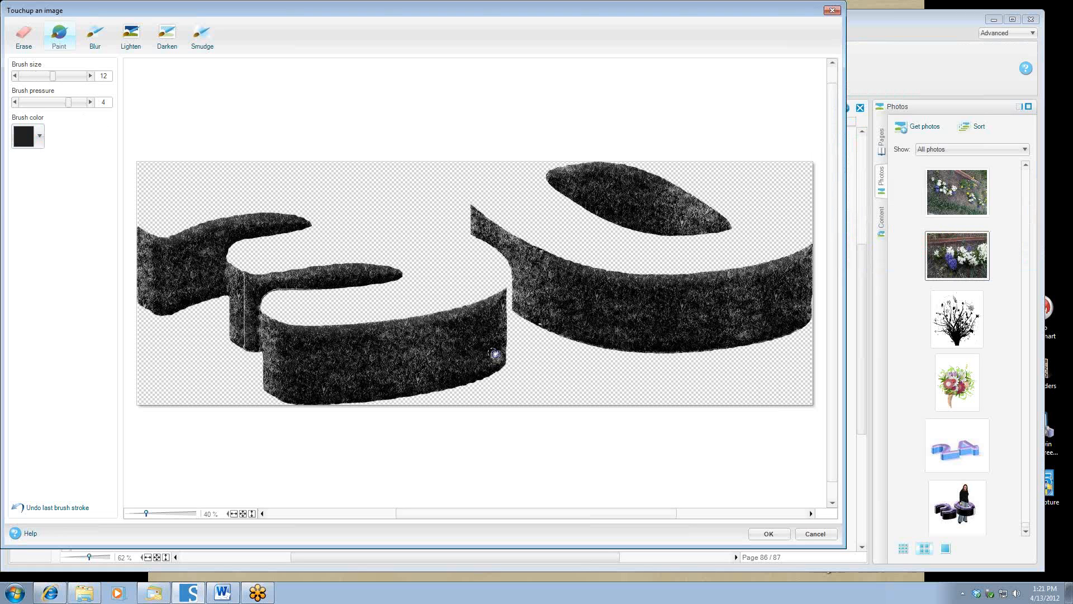
click(816, 535)
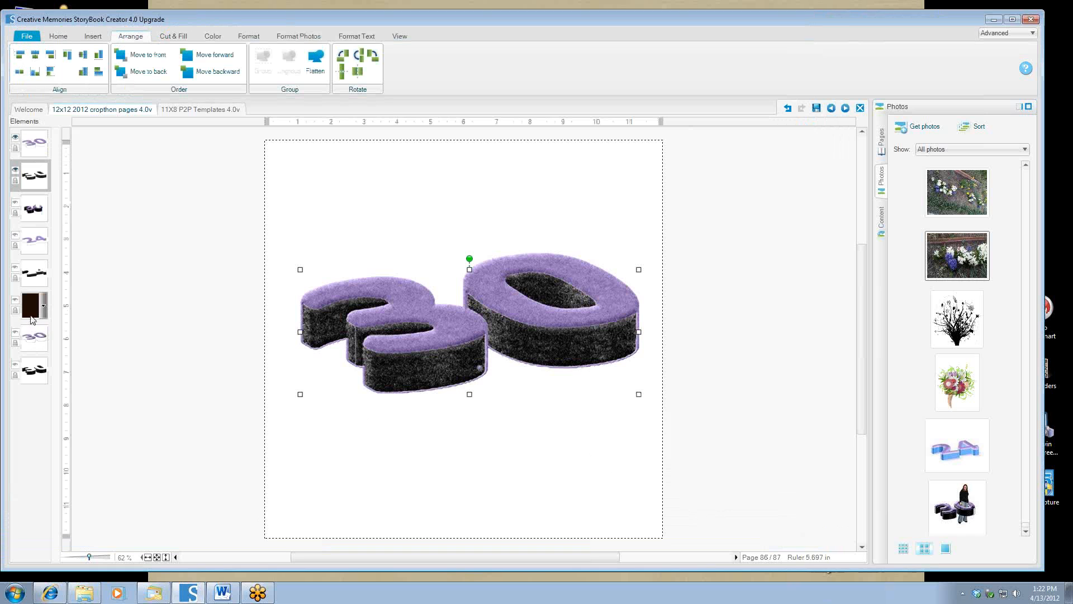
Insert a square shape with a solid darkest-gray fill on the page.
click(93, 36)
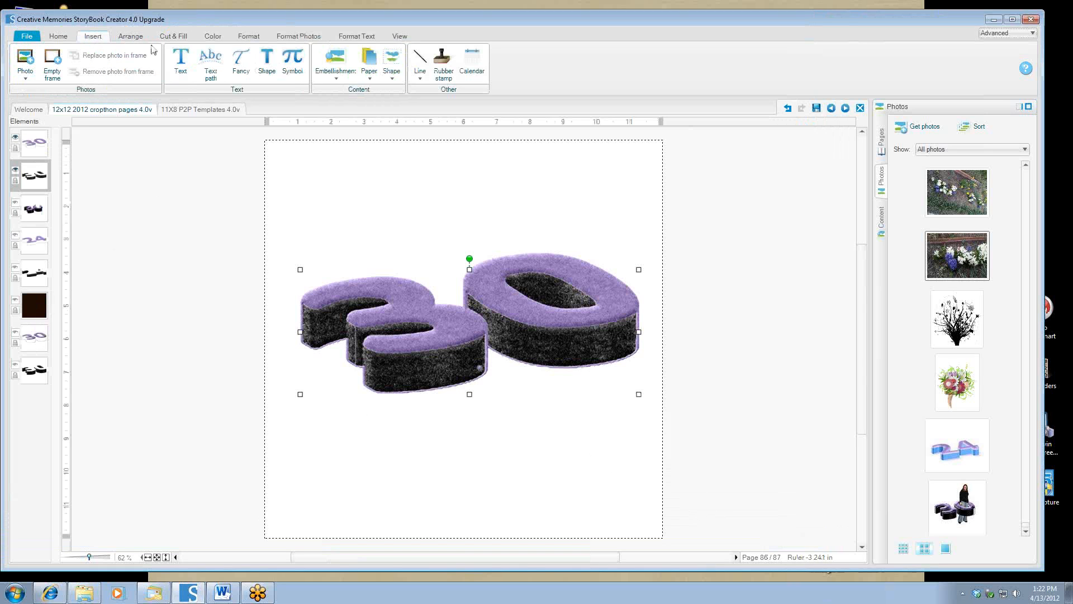
click(392, 70)
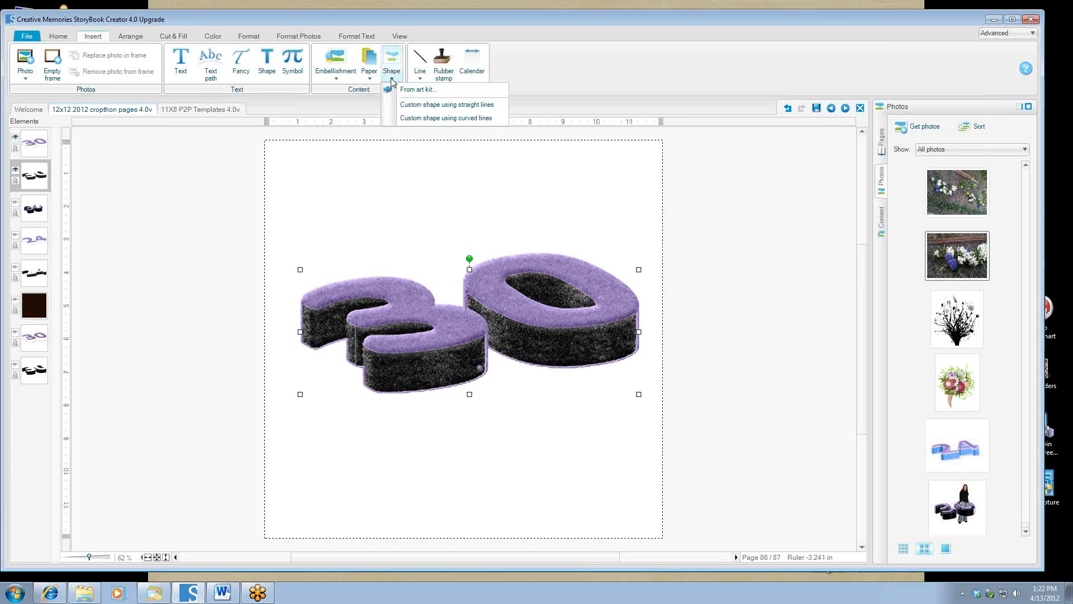
click(421, 108)
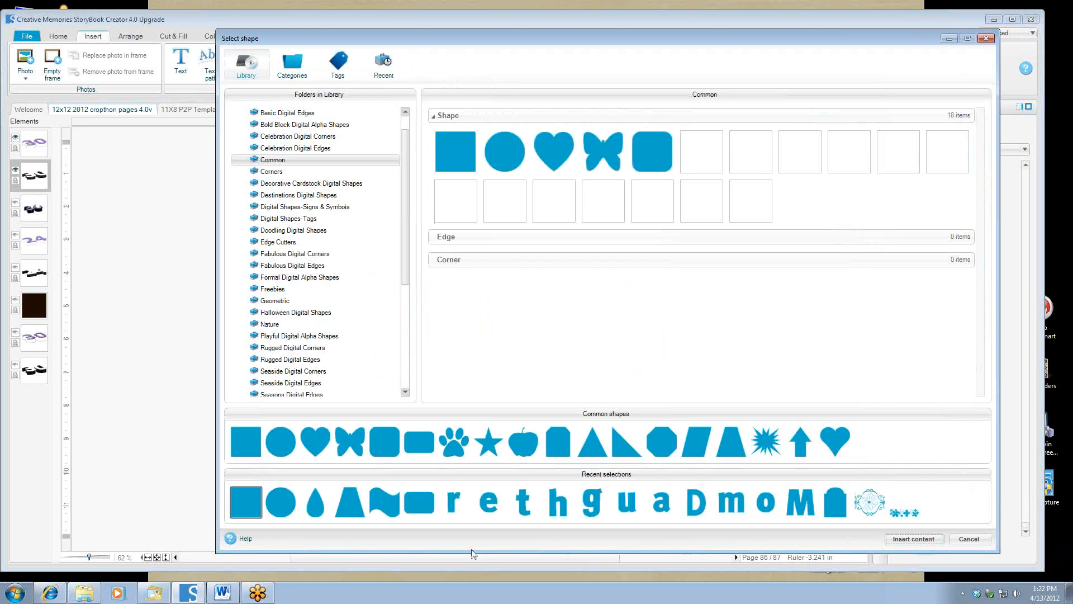
click(913, 539)
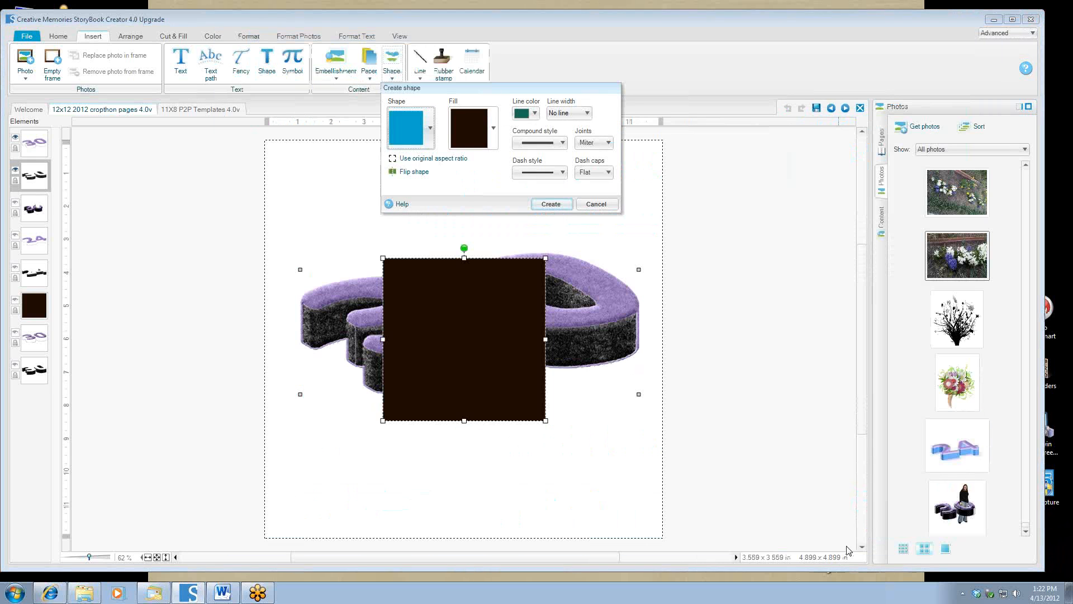
click(493, 128)
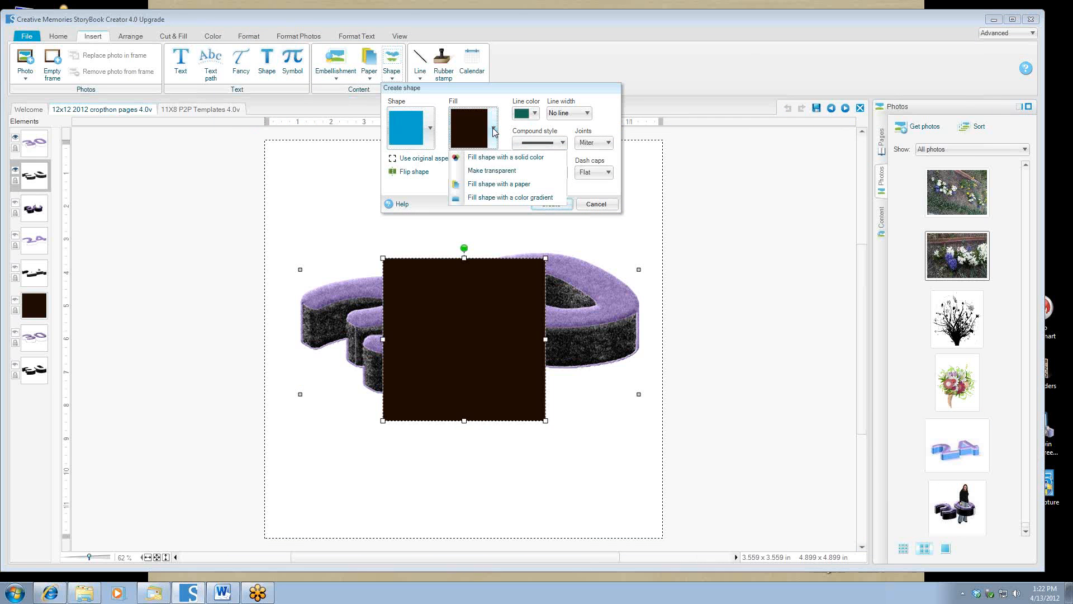
click(507, 167)
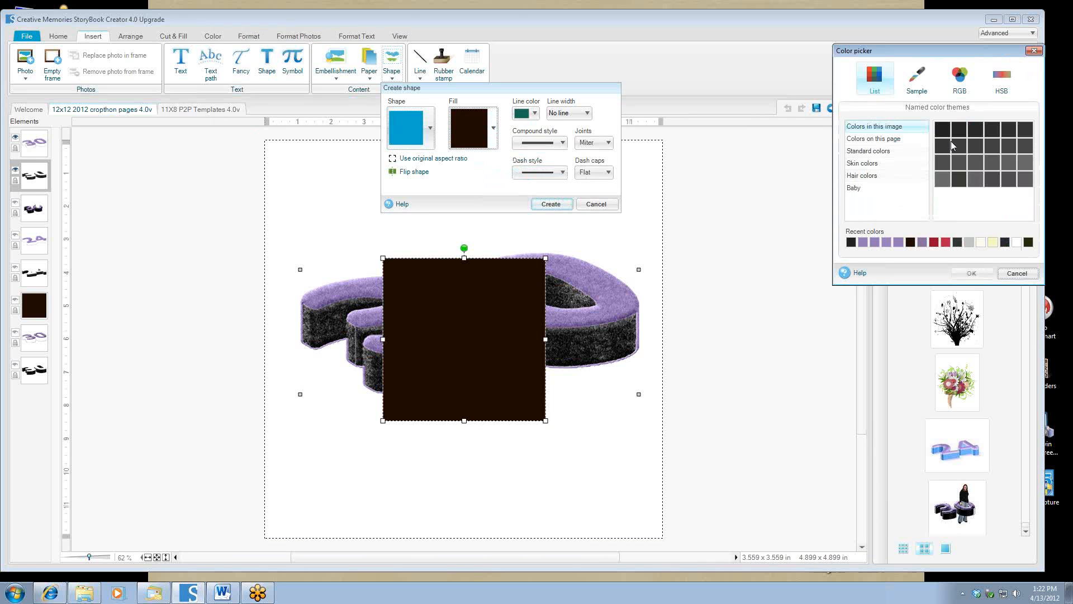
click(942, 130)
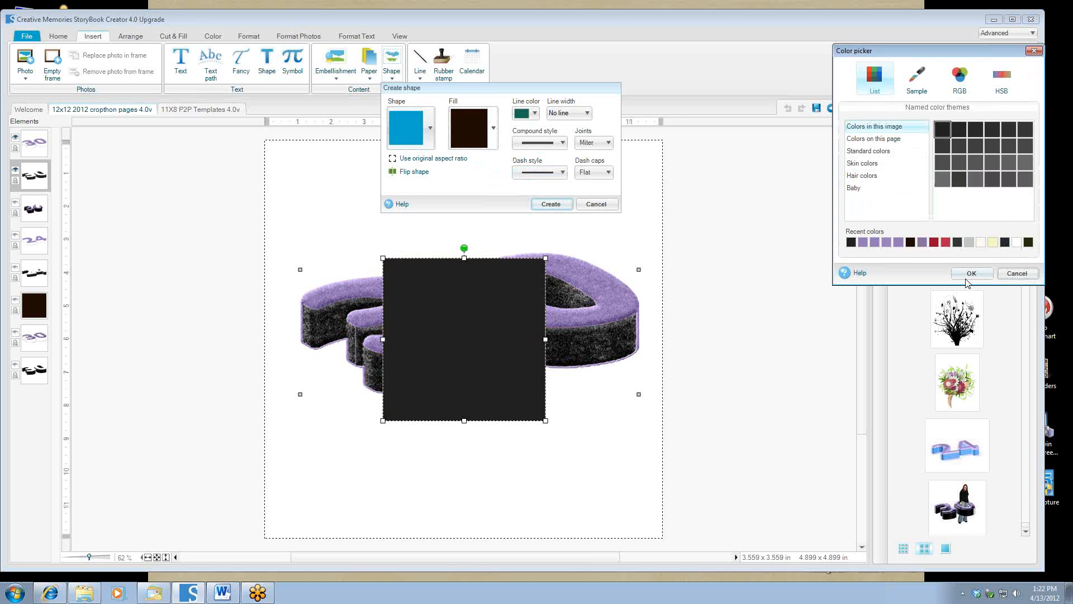
click(968, 274)
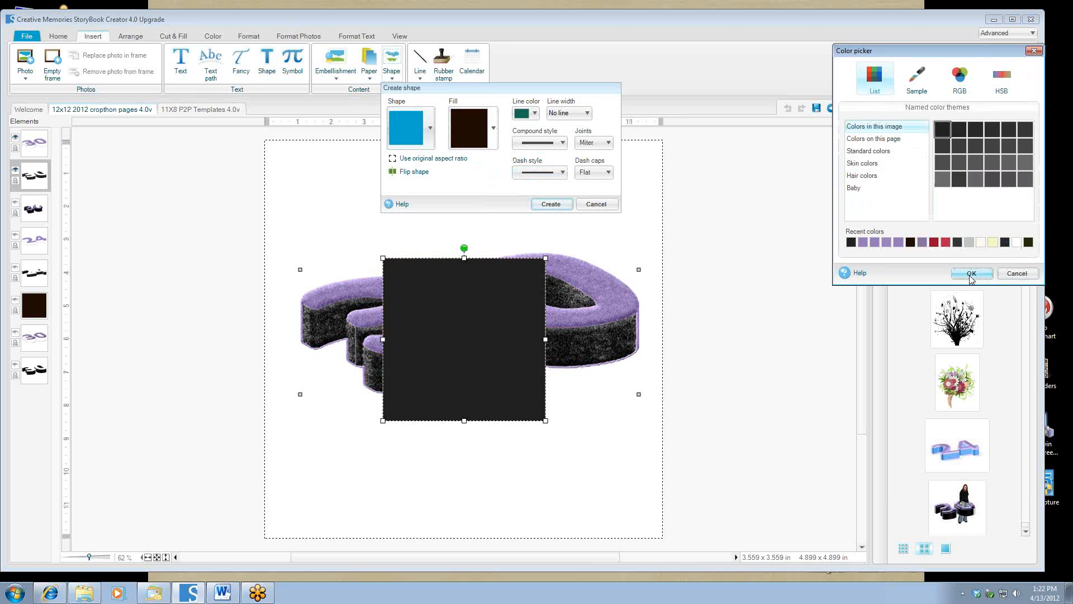
click(551, 204)
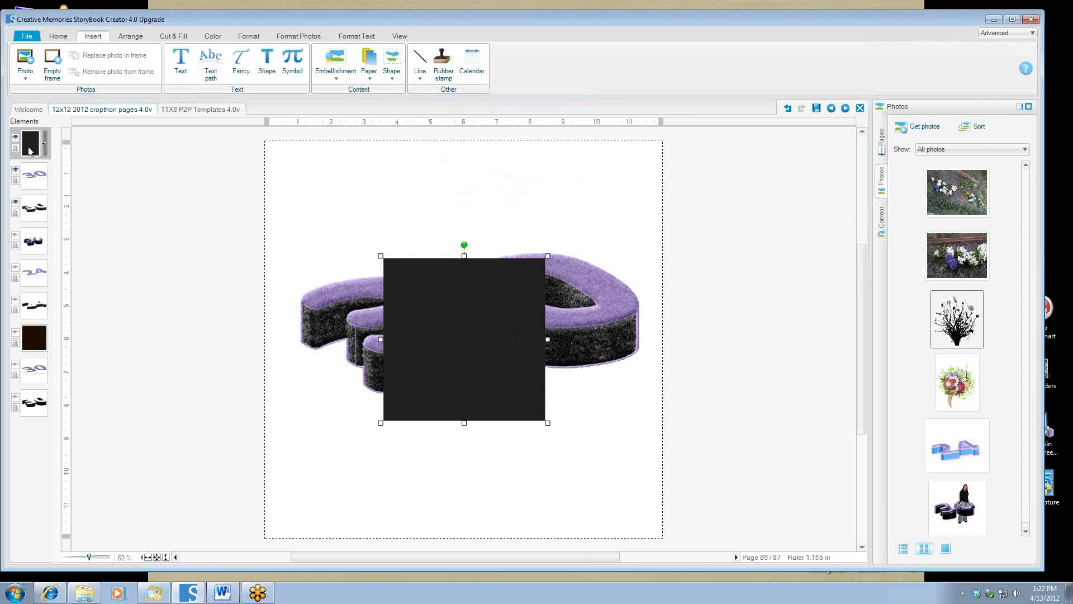
Move the square beneath the '30' in the Elements list and shrink it near the '3'.
drag(31, 207, 32, 208)
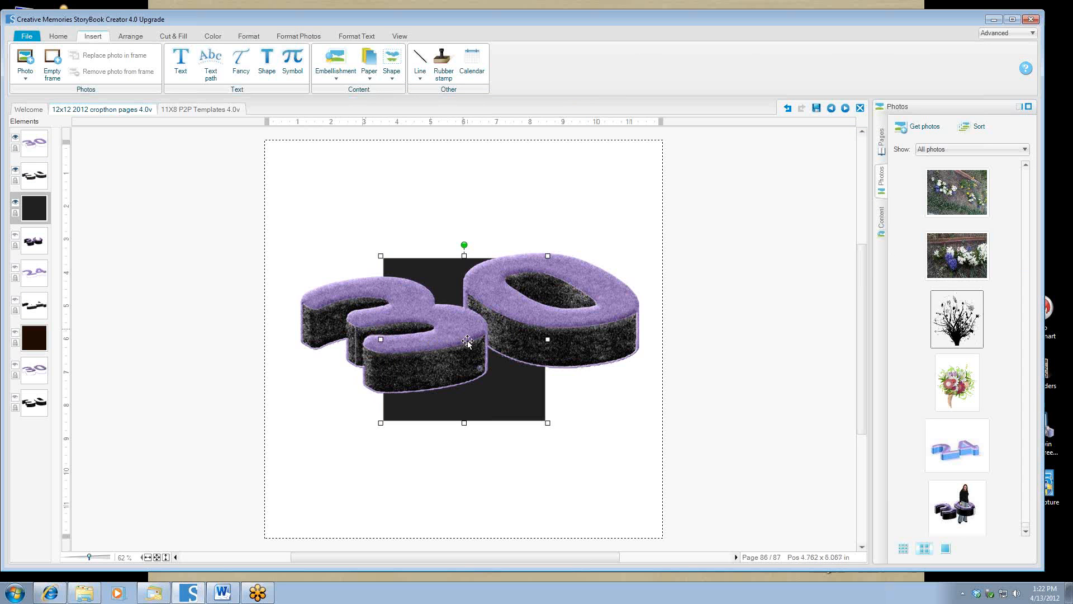
drag(542, 260, 467, 368)
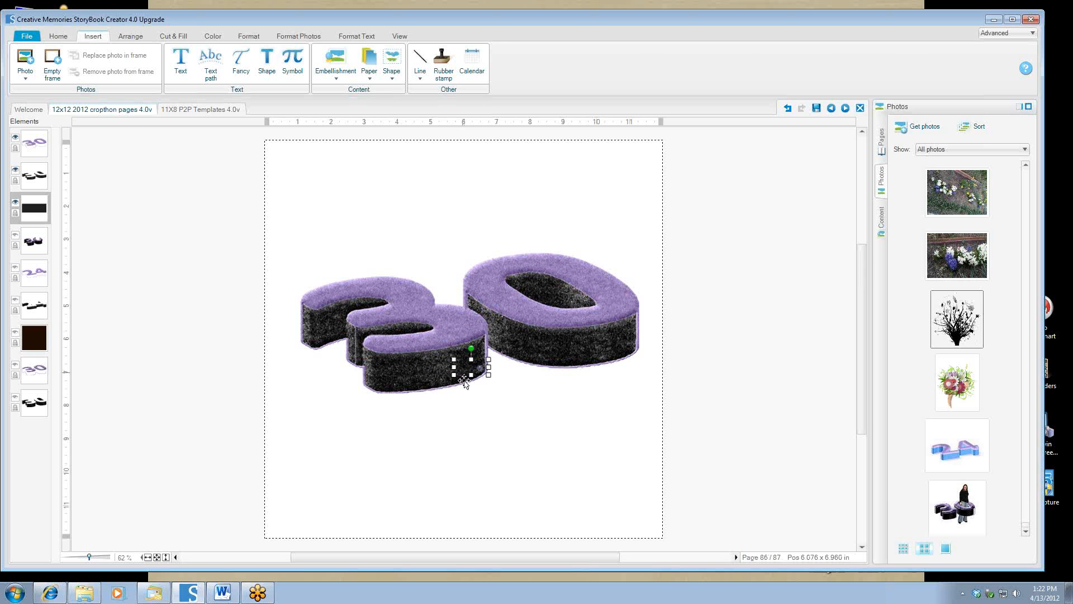
shift+click(425, 374)
Flatten the patch into the '30' and erase the stray slivers along its edge in Touchup.
right_click(425, 374)
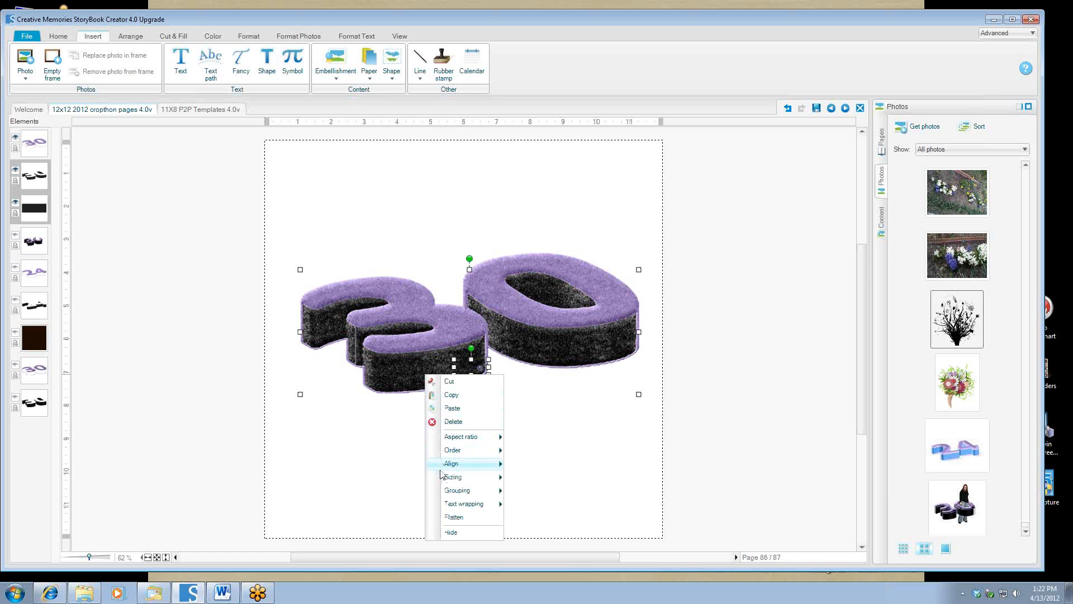
click(464, 517)
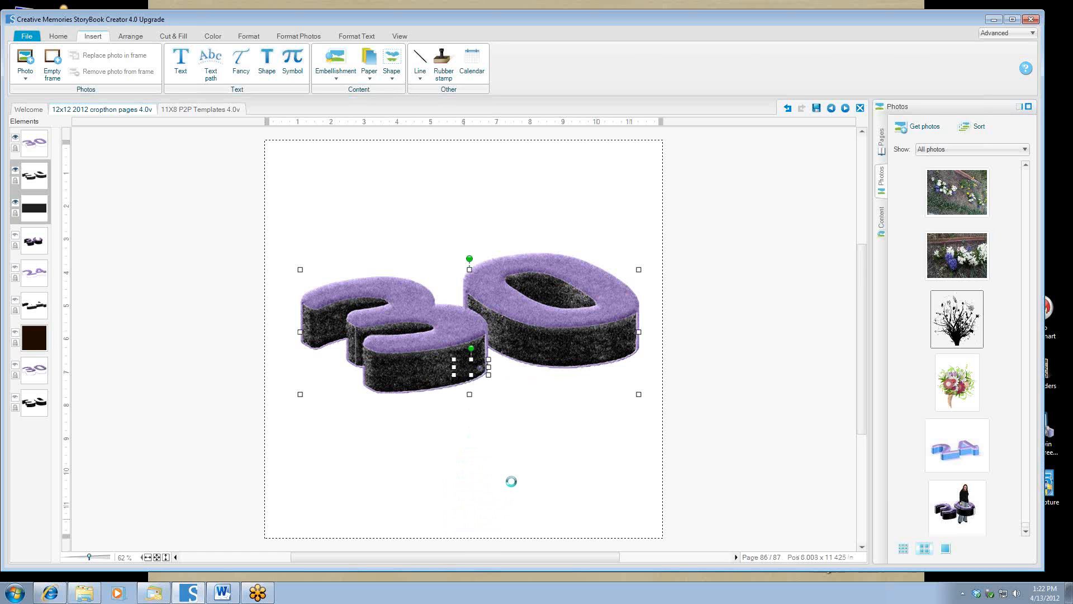
double_click(467, 365)
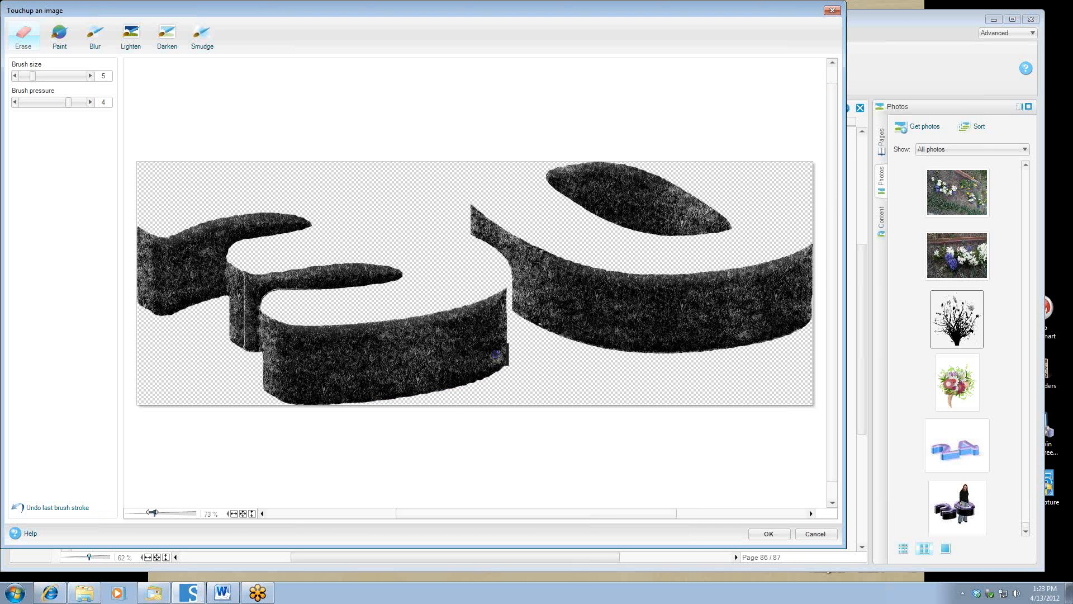
drag(153, 513, 155, 513)
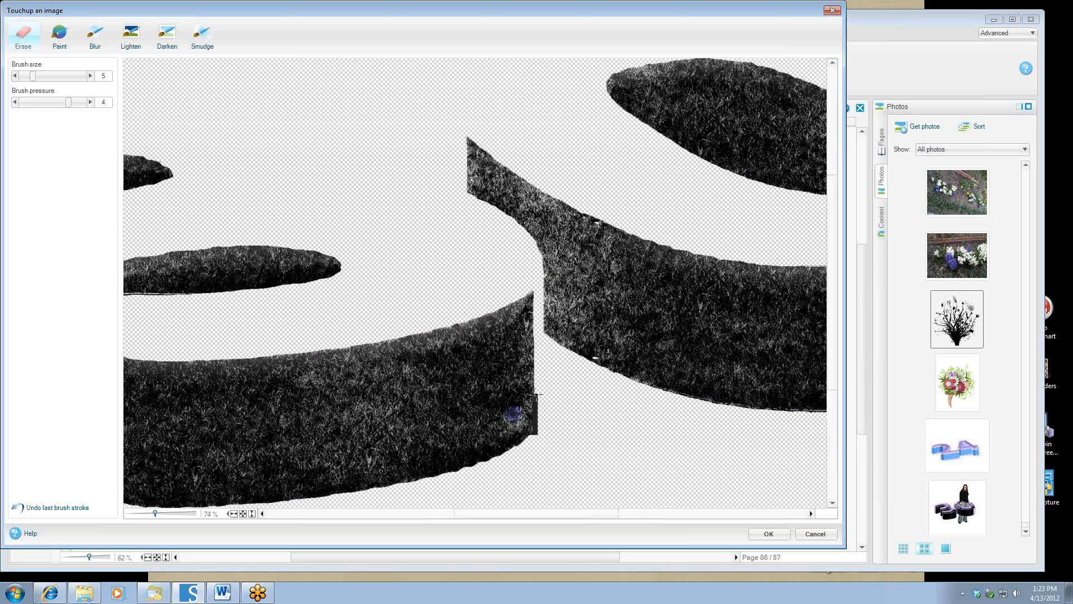
drag(537, 394, 537, 420)
drag(537, 434, 535, 422)
Paint over the blue spot with a size 13 dark brush and accept the touch-up.
click(59, 34)
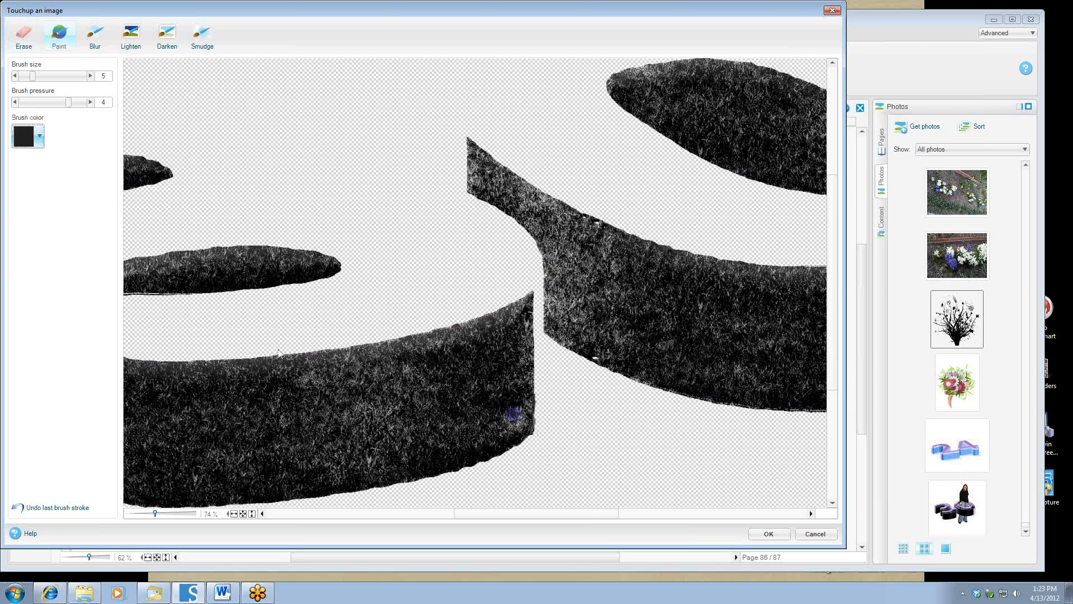
click(25, 135)
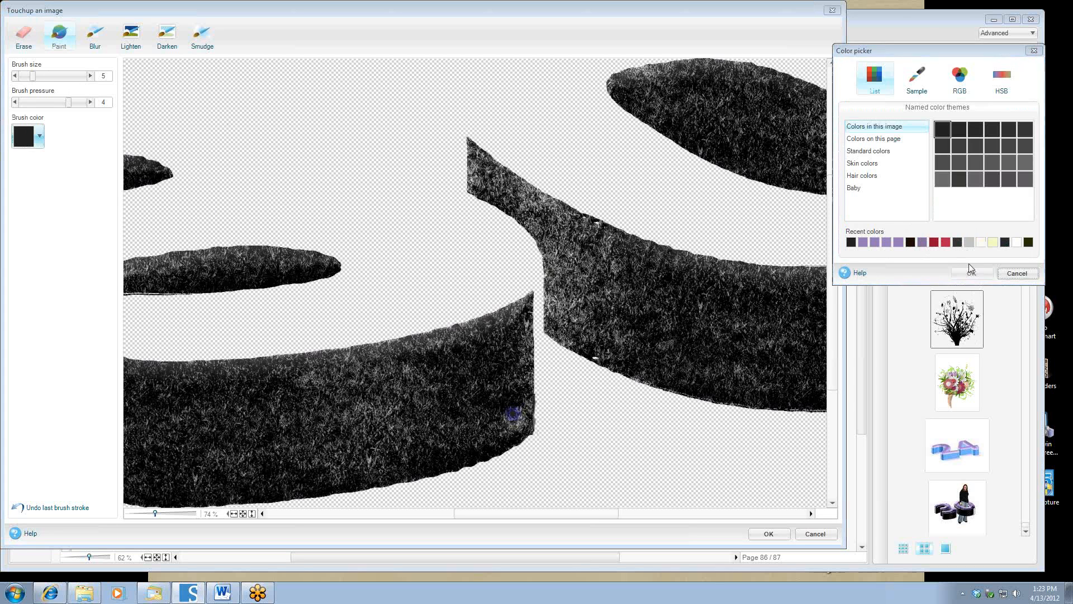
key(Escape)
click(54, 76)
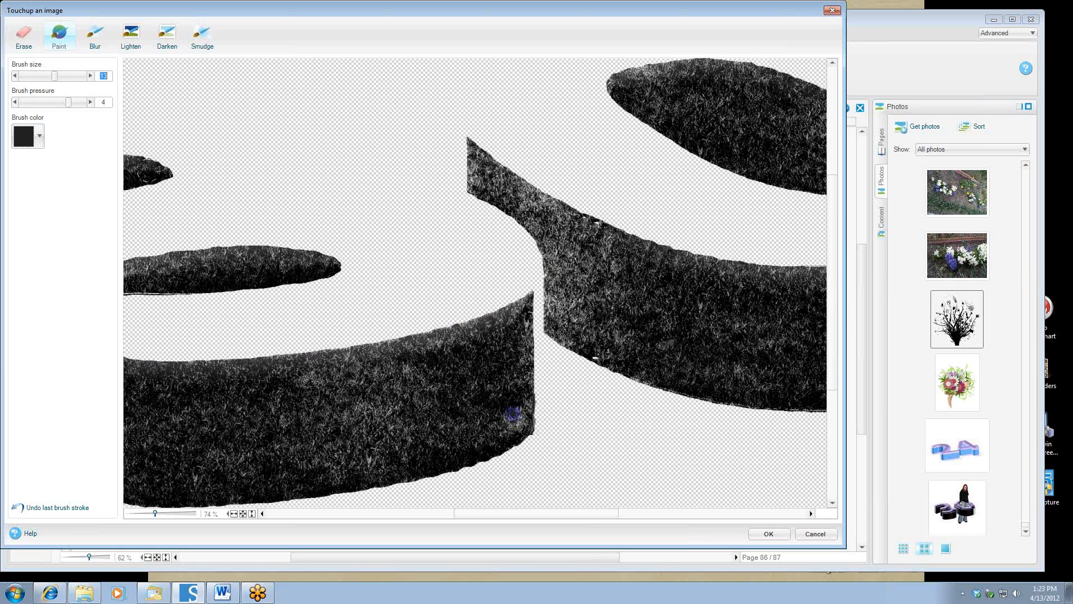
drag(516, 417, 514, 419)
click(769, 533)
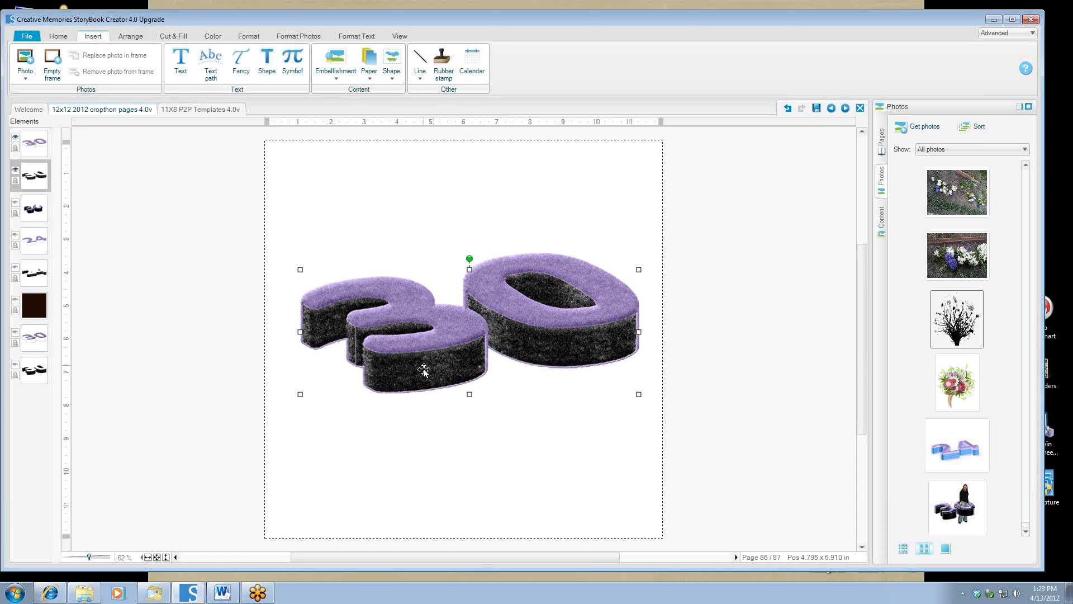
Fill the sides of the '30' with the darkest gray colour.
click(174, 36)
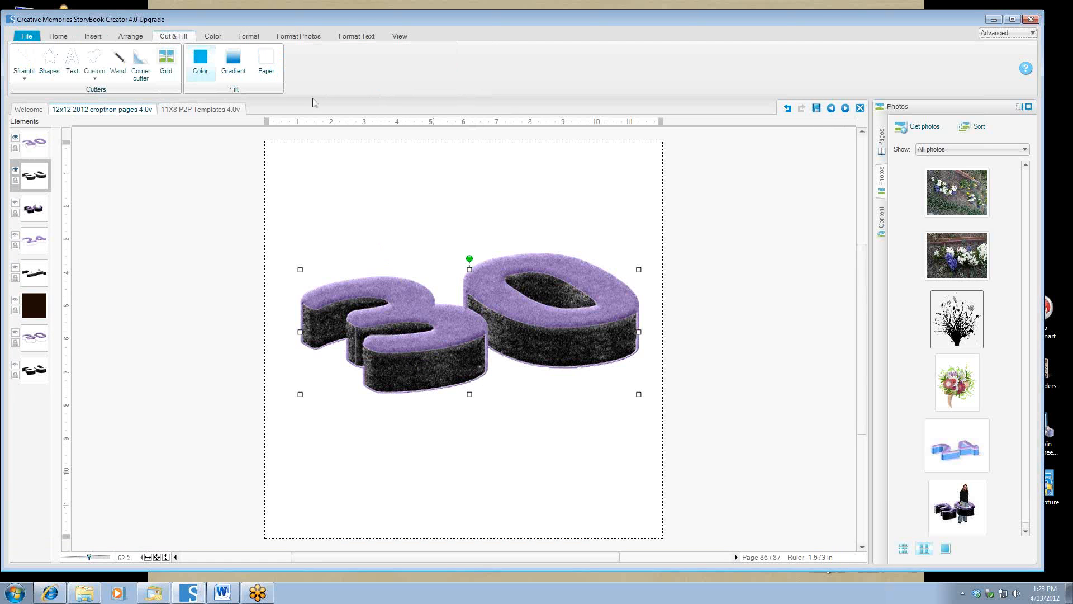
click(200, 61)
click(943, 132)
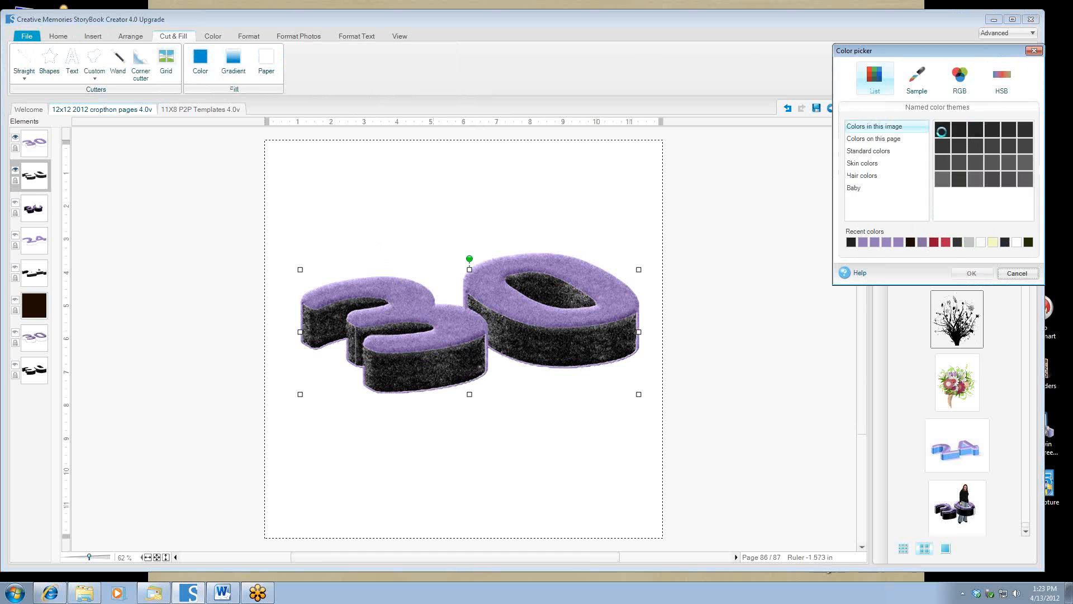
click(971, 273)
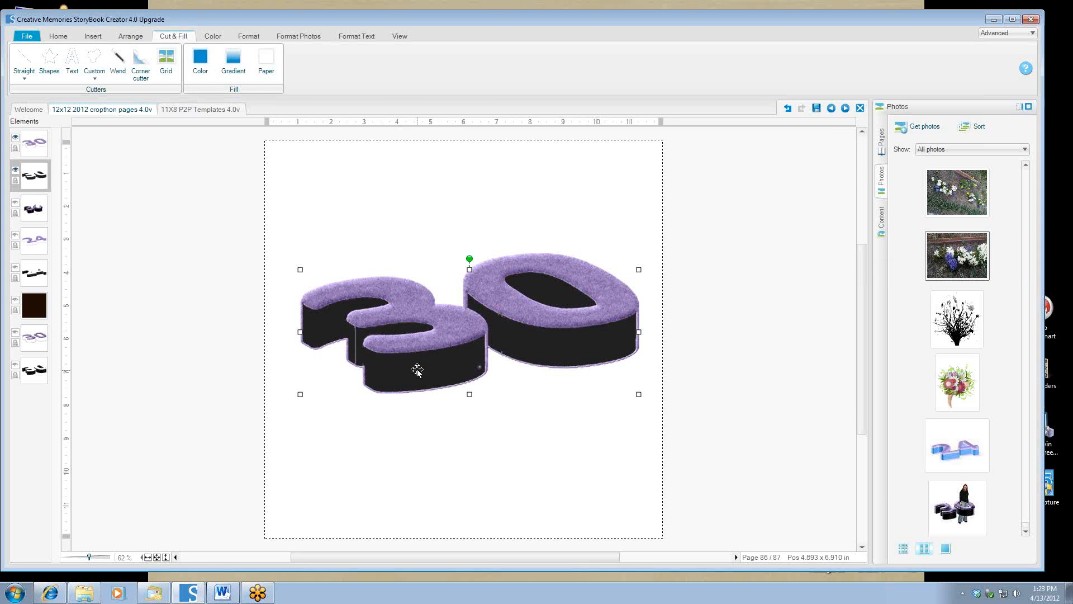
Apply the Grass surface texture to the sides at contrast 2.
click(246, 37)
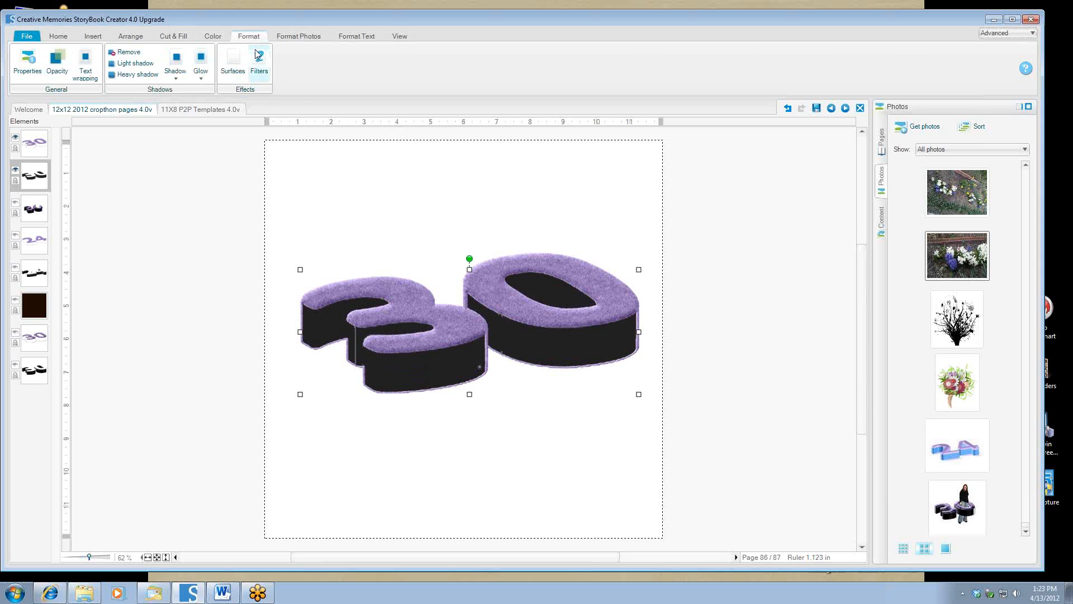
click(259, 61)
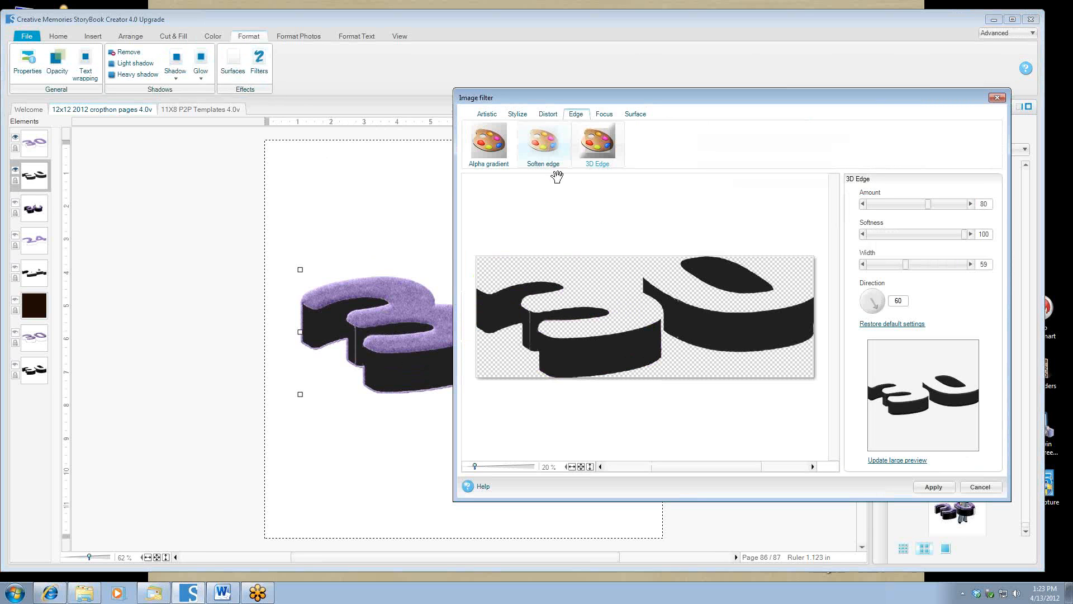
click(980, 487)
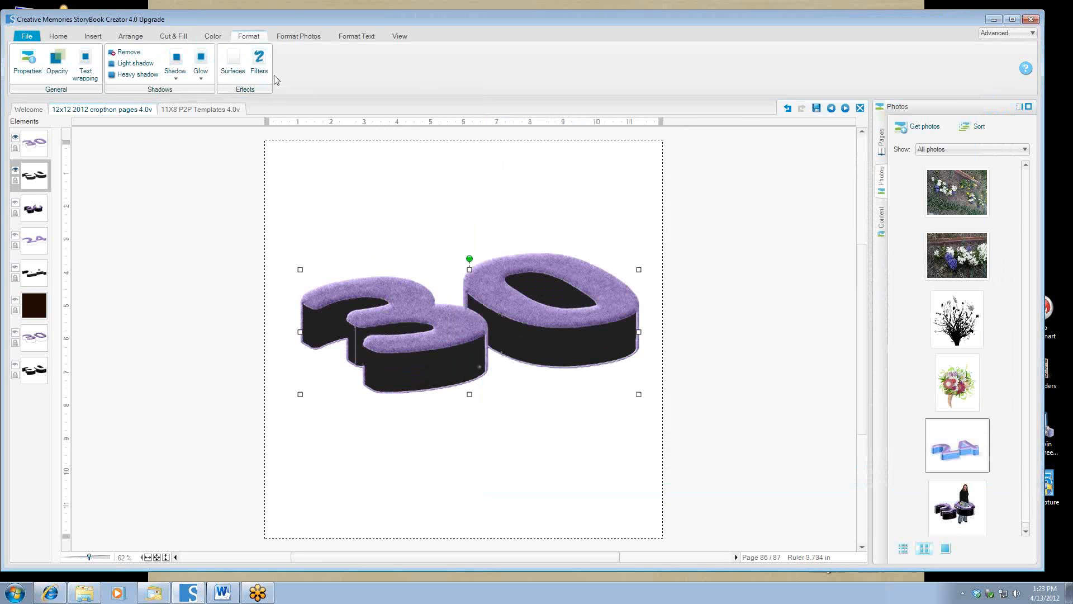
click(233, 61)
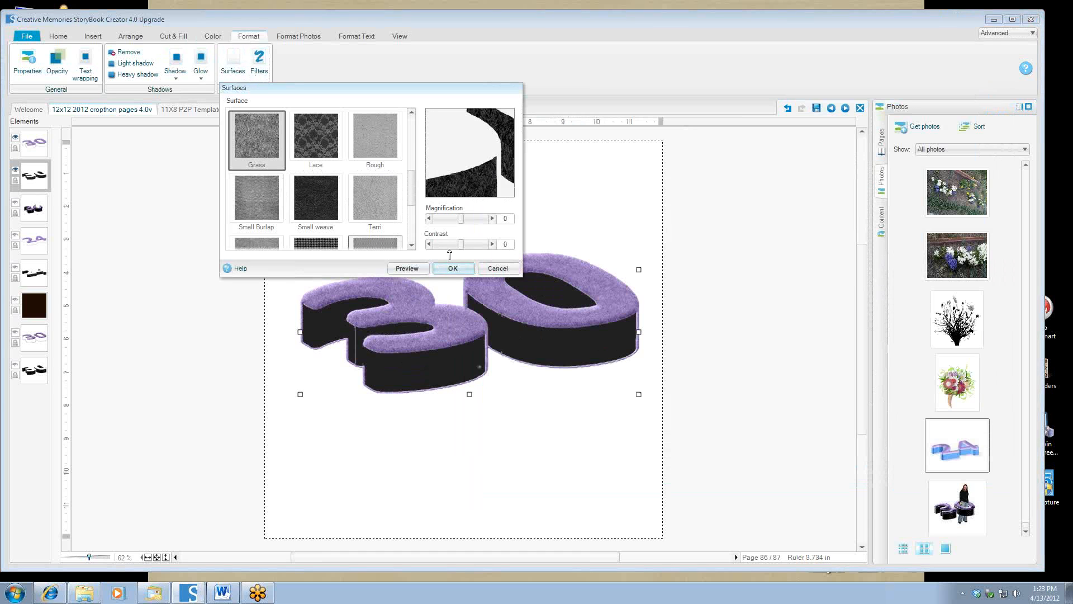
drag(461, 244, 466, 244)
click(407, 269)
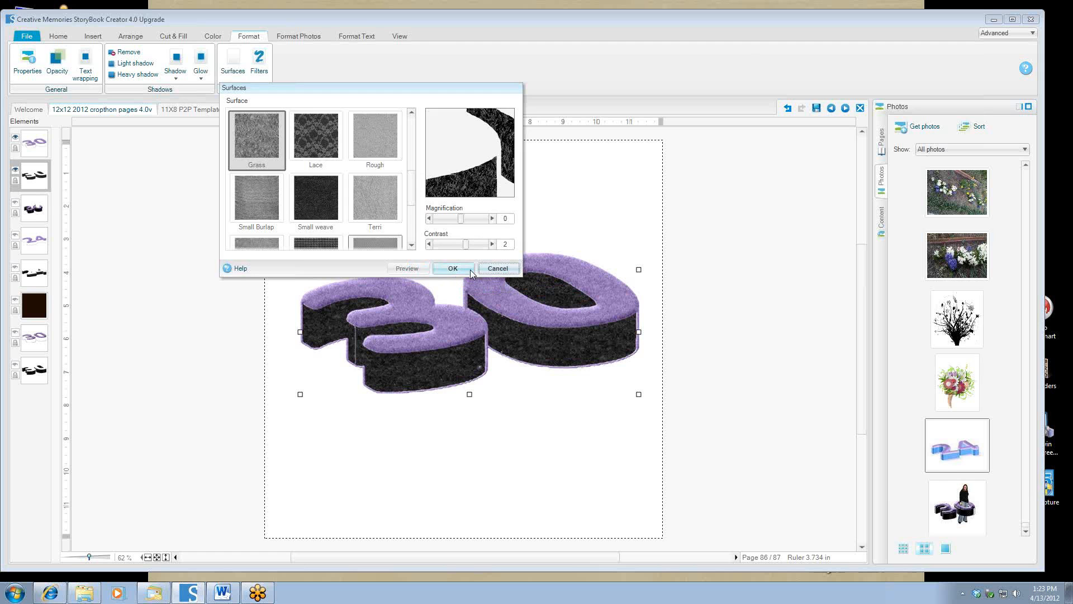
click(471, 271)
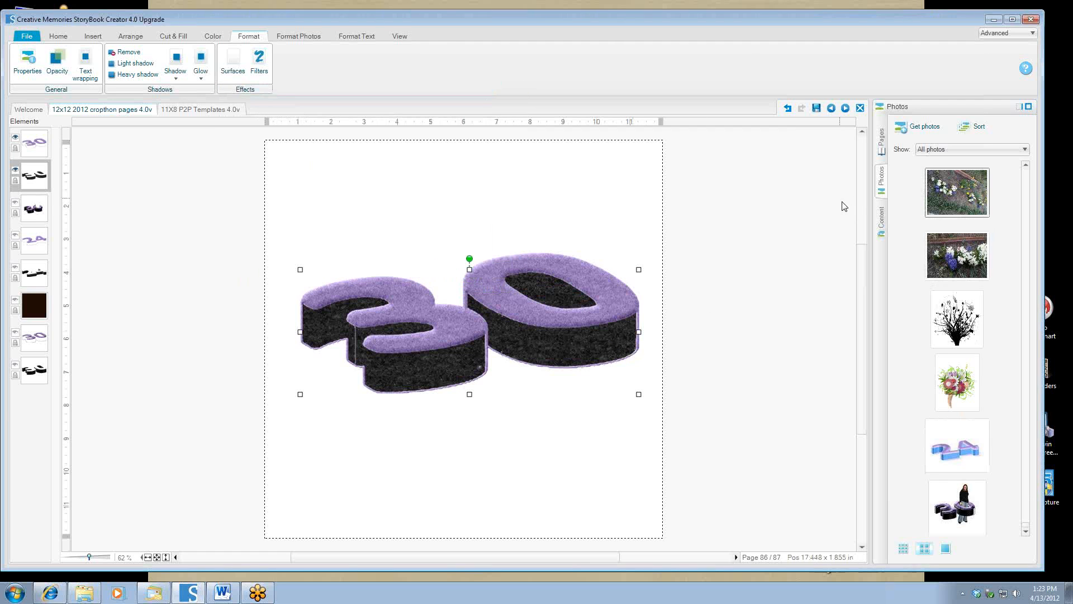